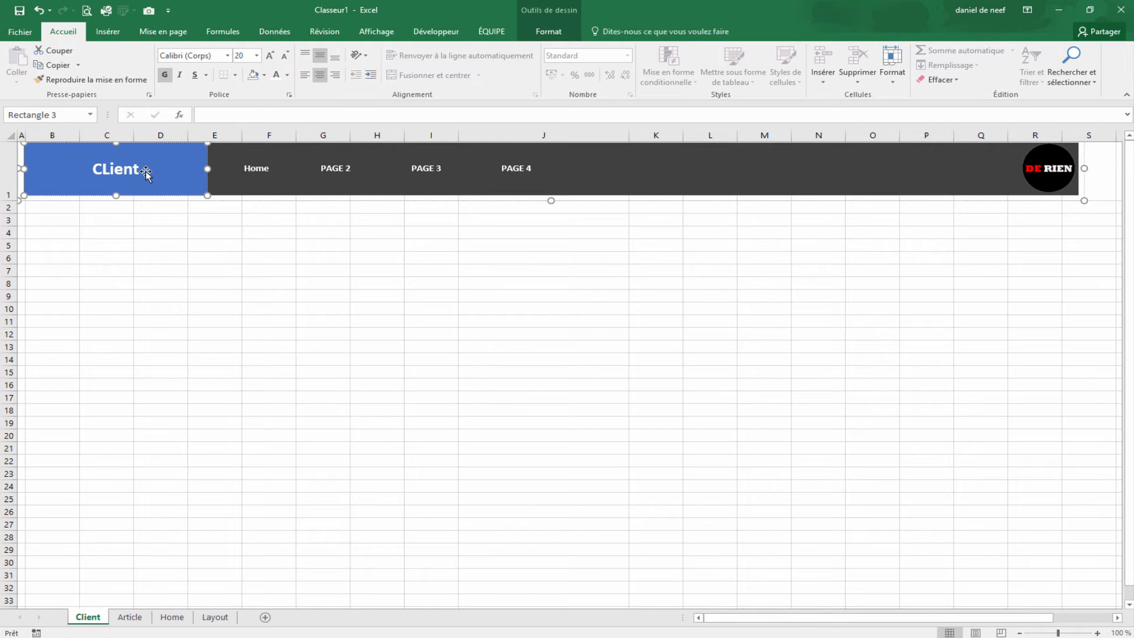
# Step: Finish the Client label, then hyperlink the Home sheet's CLIENT shape to the Client sheet
pyautogui.write('lient')
pyautogui.click(201, 244)
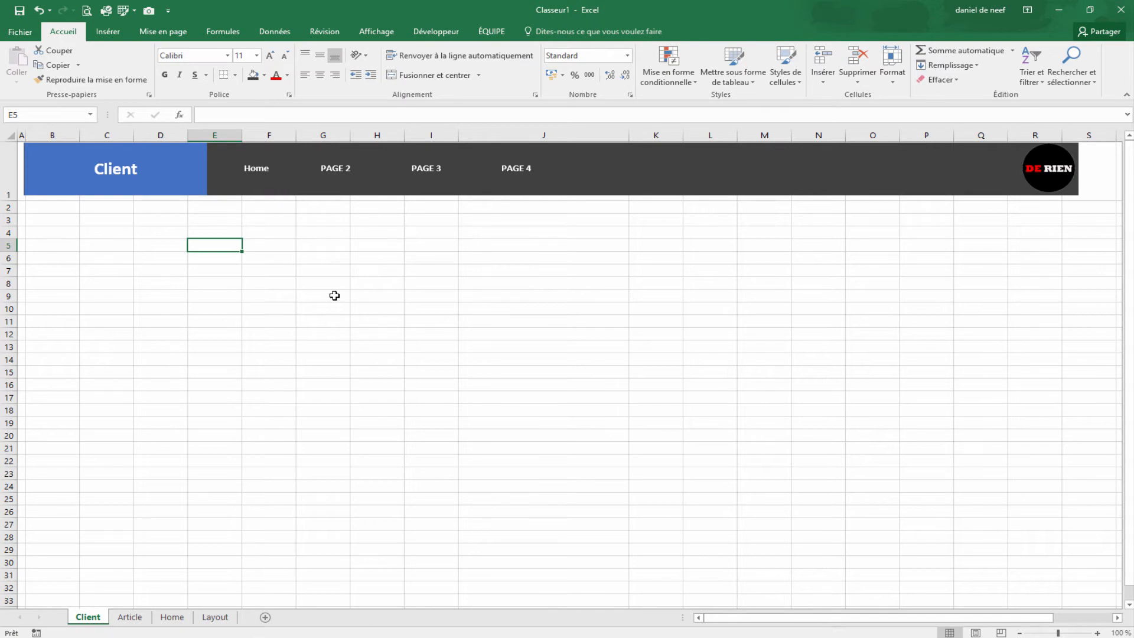
pyautogui.click(260, 172)
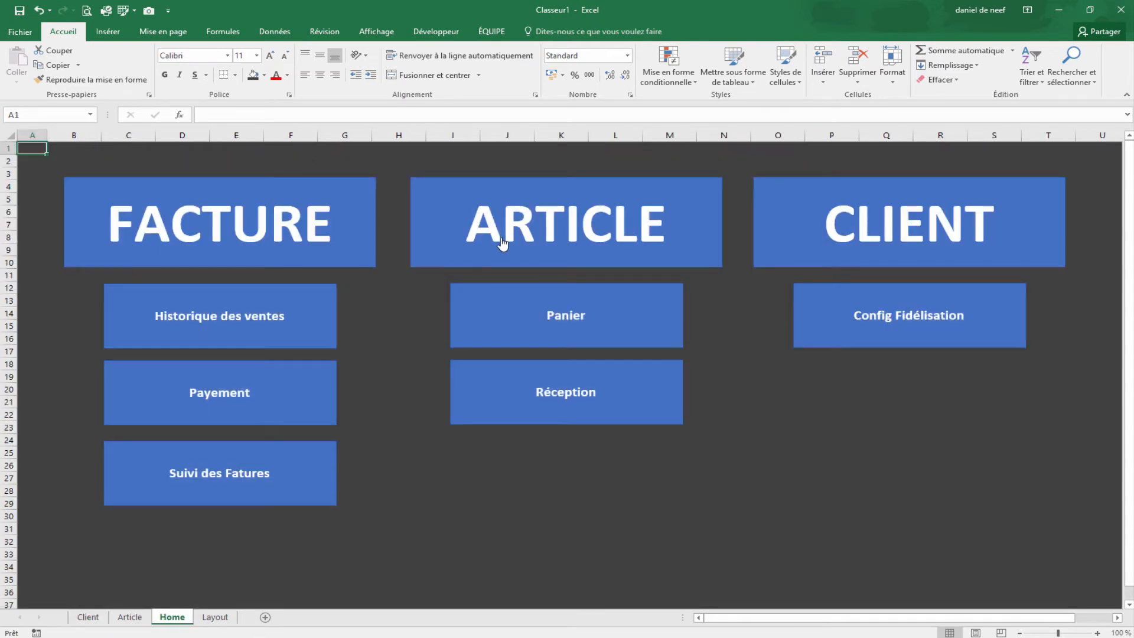
pyautogui.click(1004, 262)
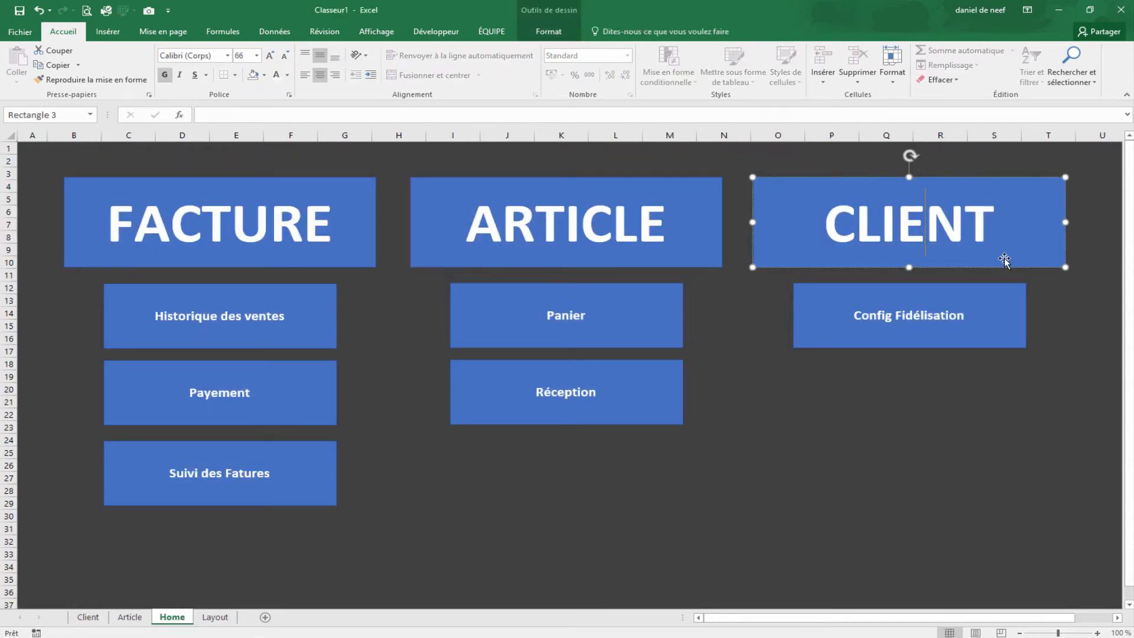
pyautogui.click(108, 32)
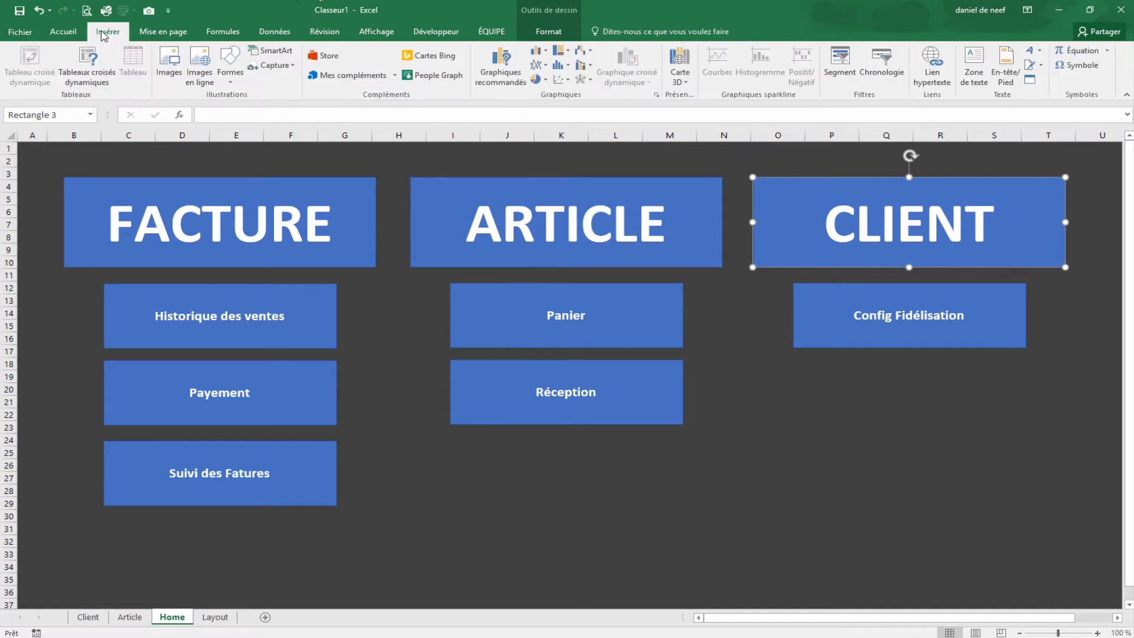
pyautogui.click(918, 84)
pyautogui.click(413, 400)
pyautogui.click(685, 500)
# Step: Test the CLIENT link twice, ending on the Client sheet with cell B2 selected
pyautogui.click(942, 388)
pyautogui.click(943, 253)
pyautogui.click(264, 184)
pyautogui.click(826, 222)
pyautogui.click(227, 285)
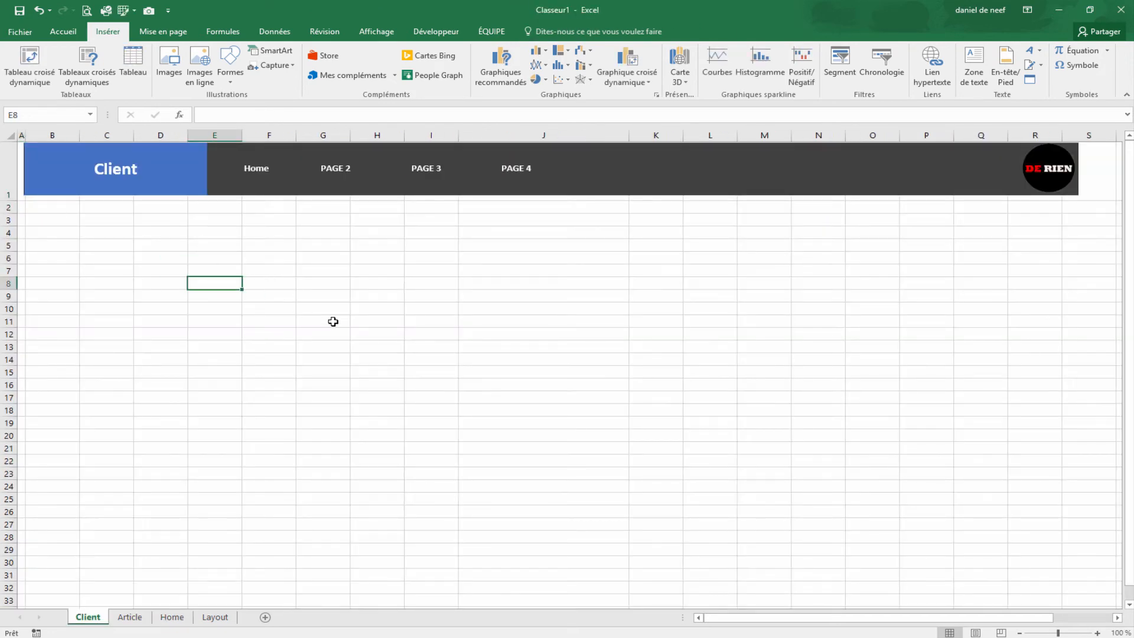
pyautogui.click(61, 212)
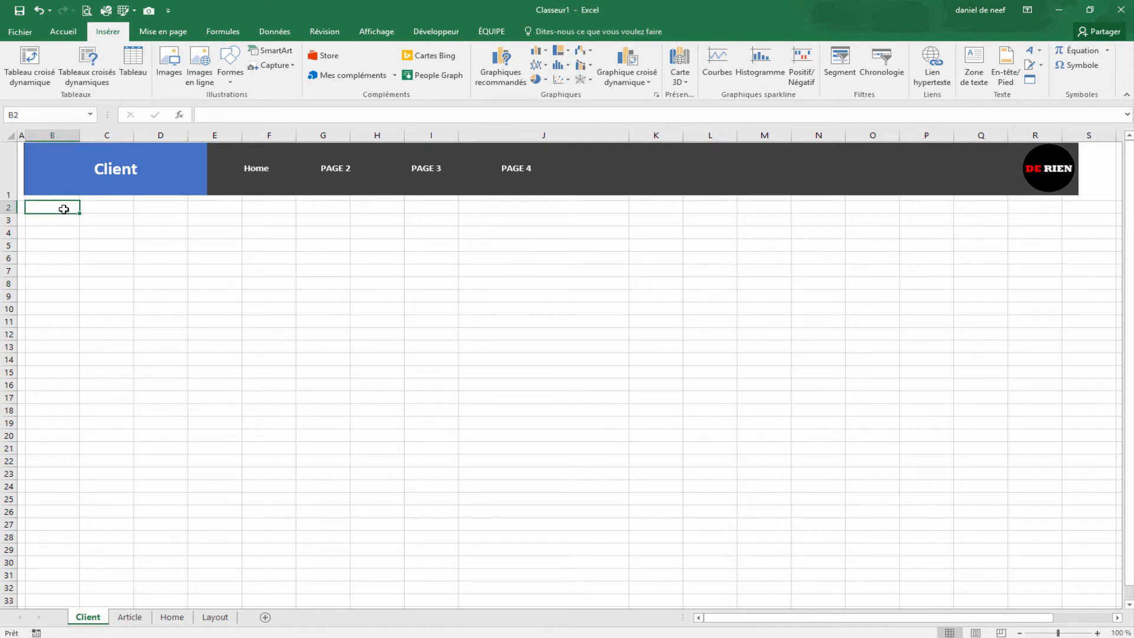
# Step: Enter headings NR. client, nom, adress, code postal, ville, pays, mail, Tel, niv fidélité in B3:J3
pyautogui.press('Return')
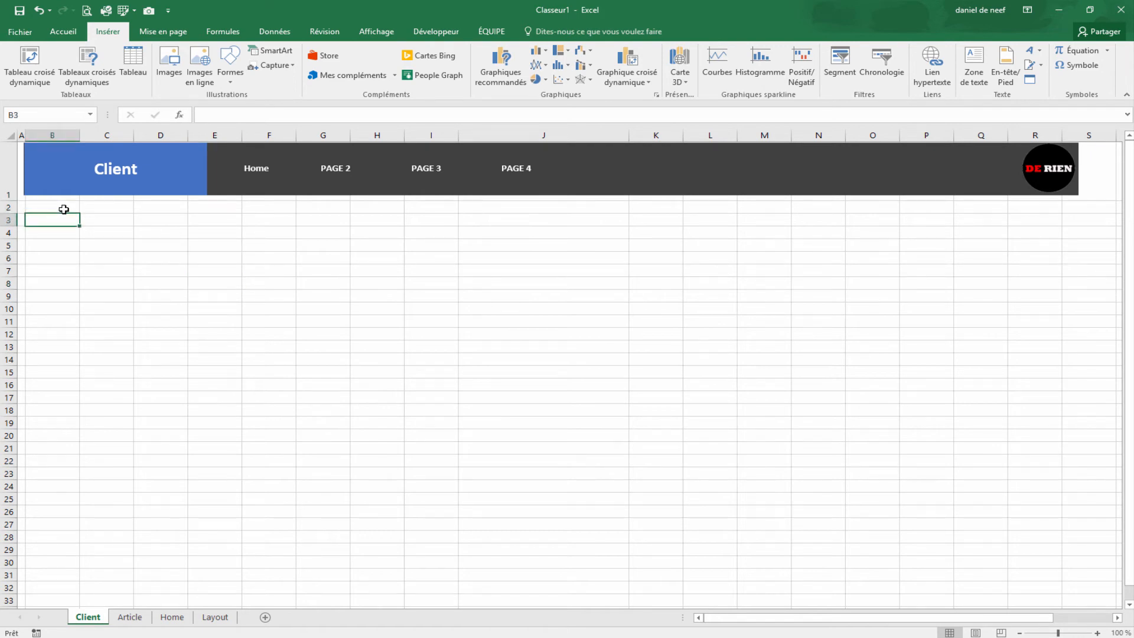
pyautogui.write('NR')
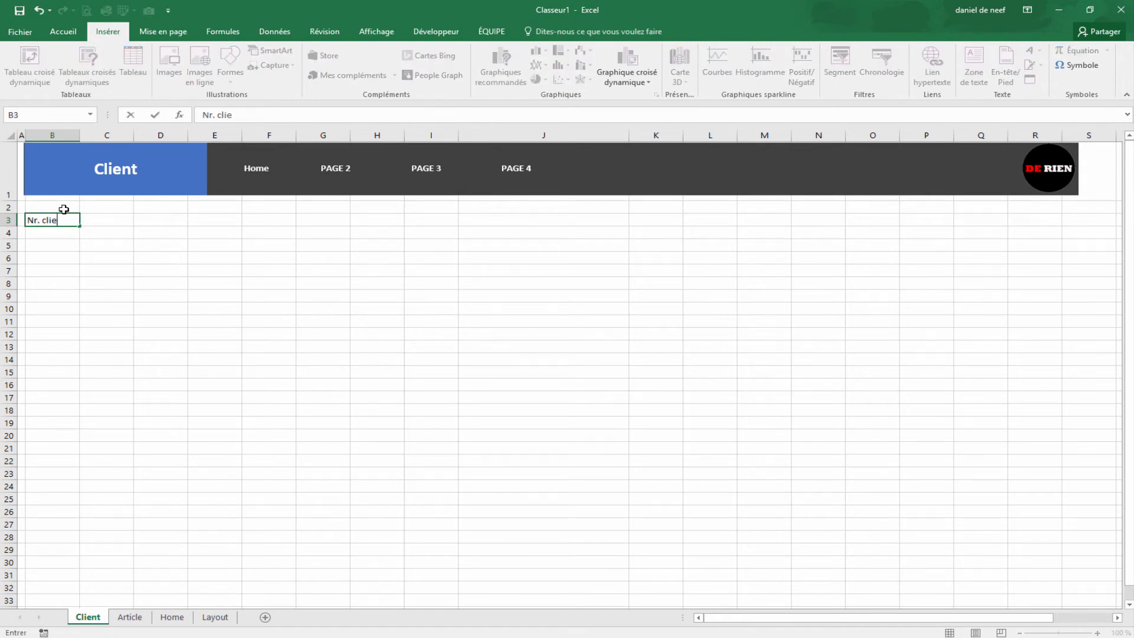
pyautogui.write('. client')
pyautogui.press('Tab')
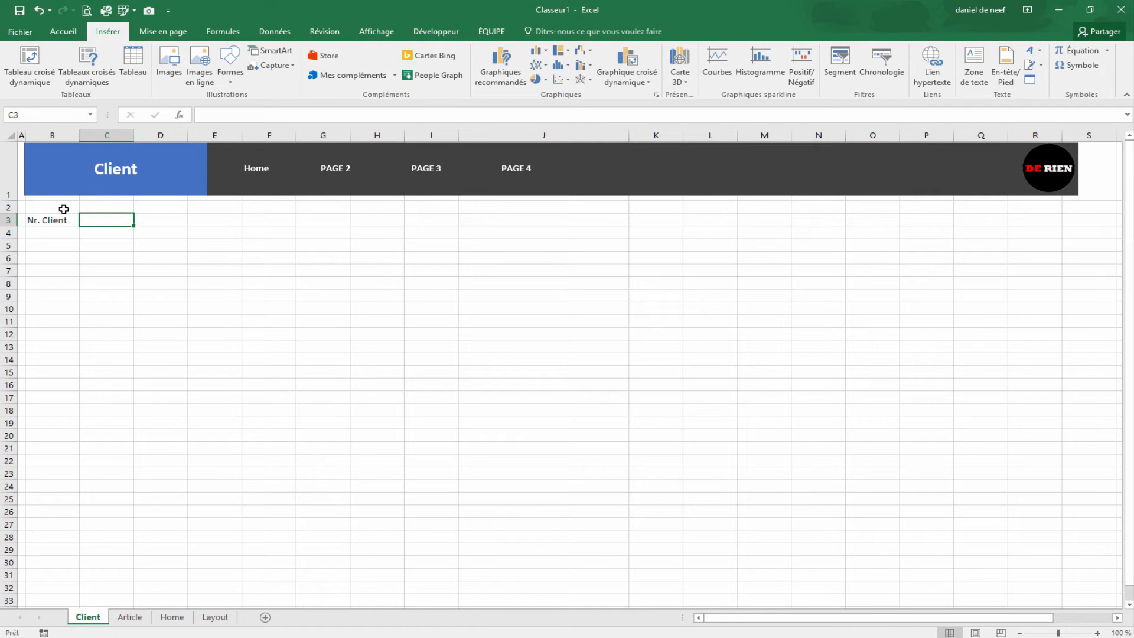
pyautogui.write('nom')
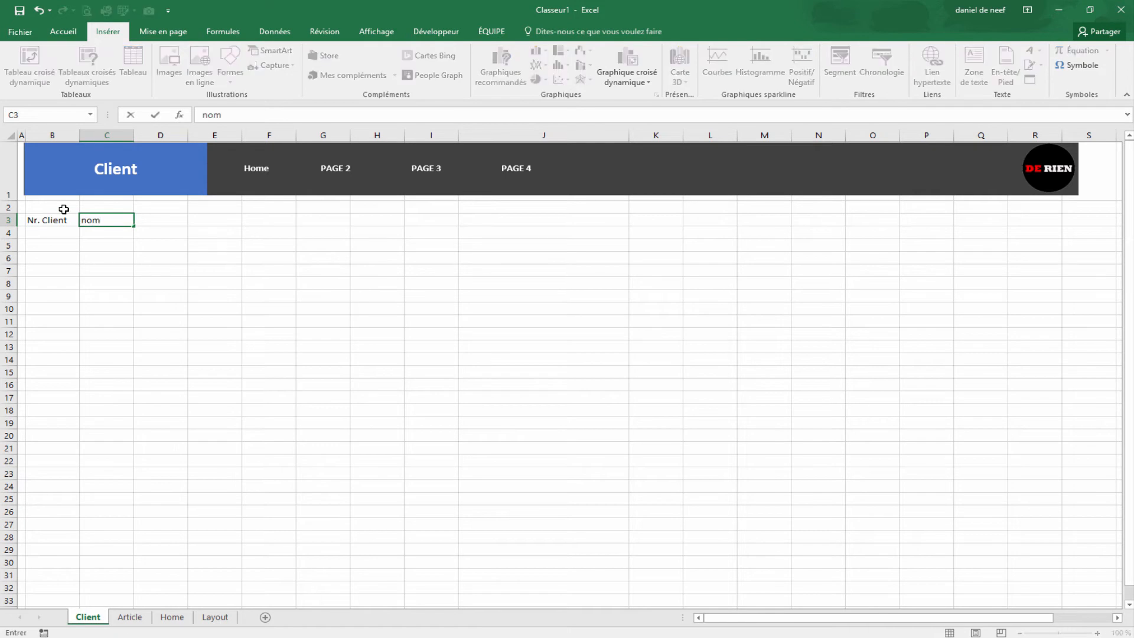
pyautogui.press('Tab')
pyautogui.write('adress')
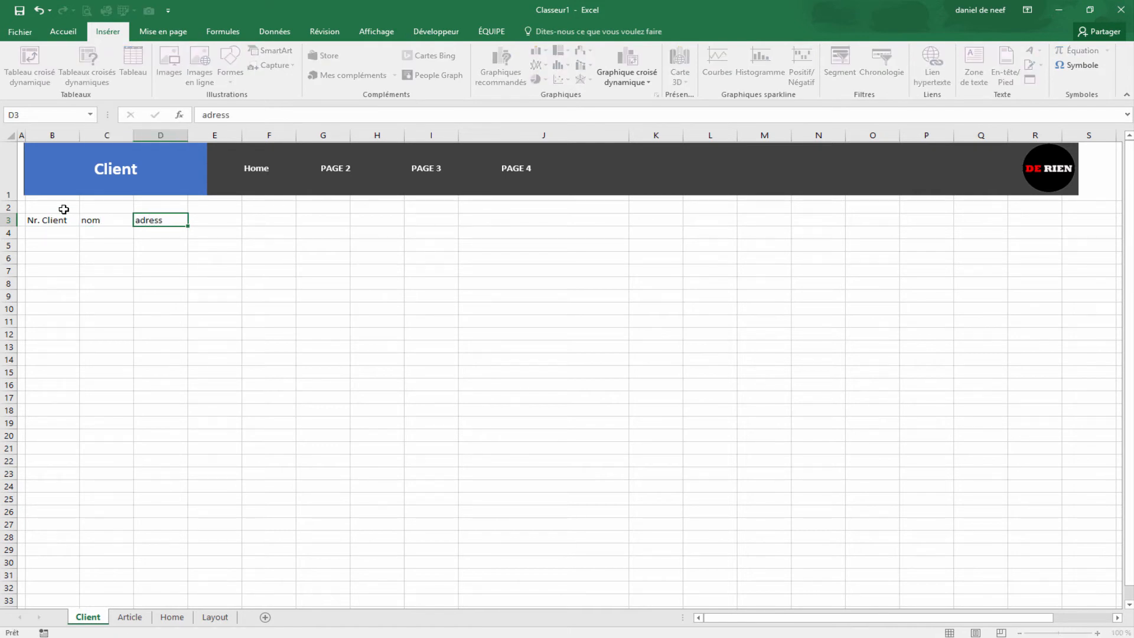
pyautogui.press('Tab')
pyautogui.write('code')
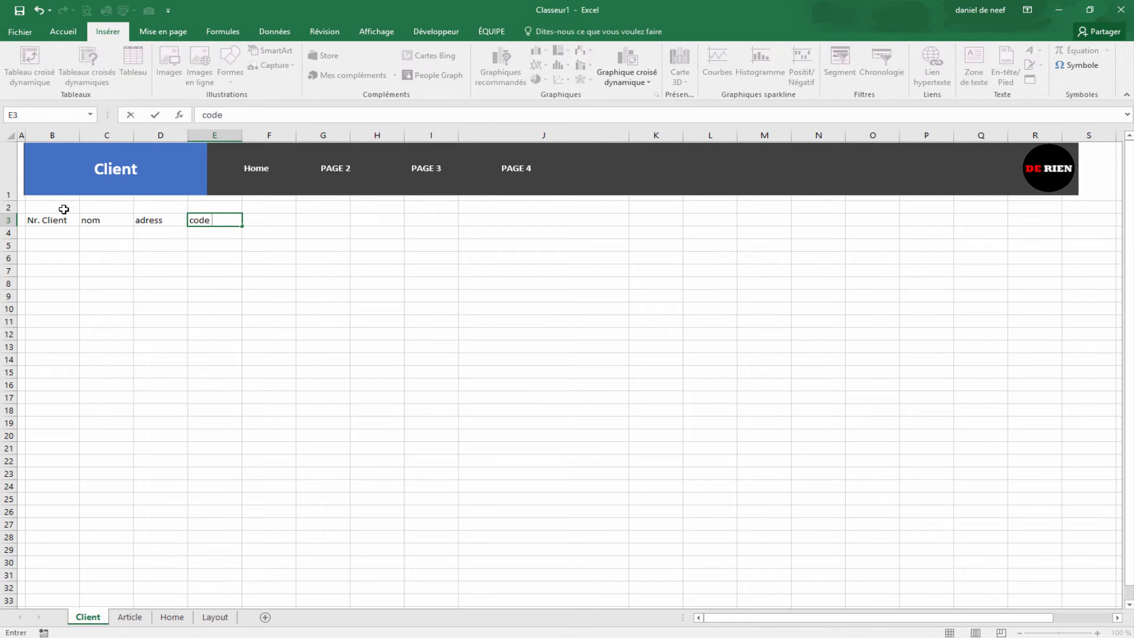
pyautogui.press('Tab')
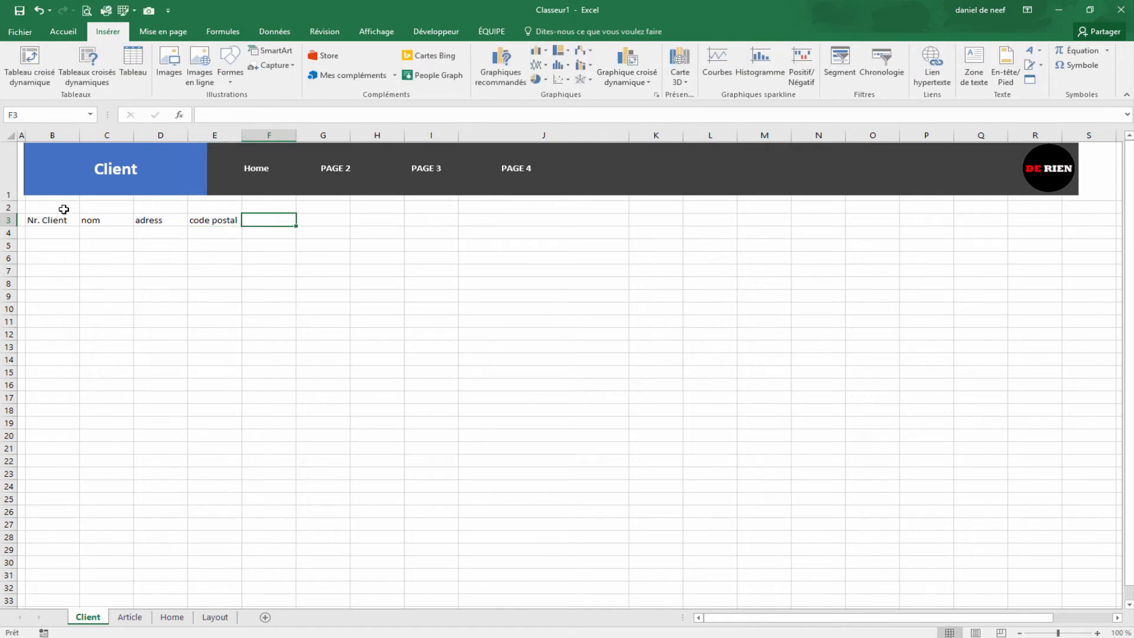
pyautogui.write('ville')
pyautogui.press('Tab')
pyautogui.write('pays')
pyautogui.press('Tab')
pyautogui.write('mail')
pyautogui.press('Tab')
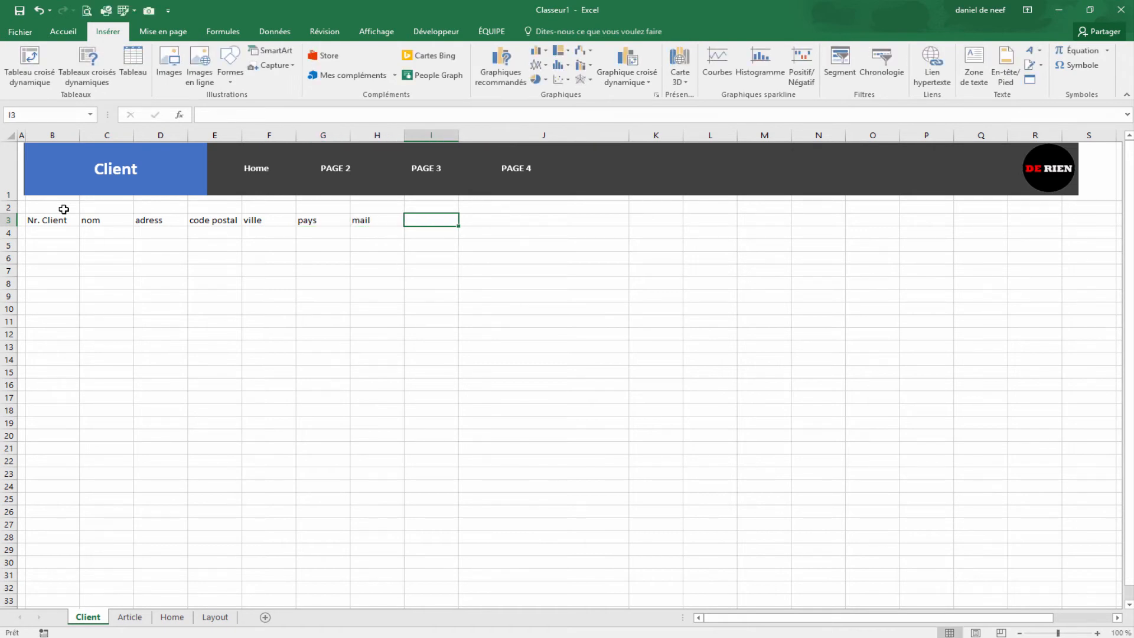
pyautogui.write('Tel')
pyautogui.press('Tab')
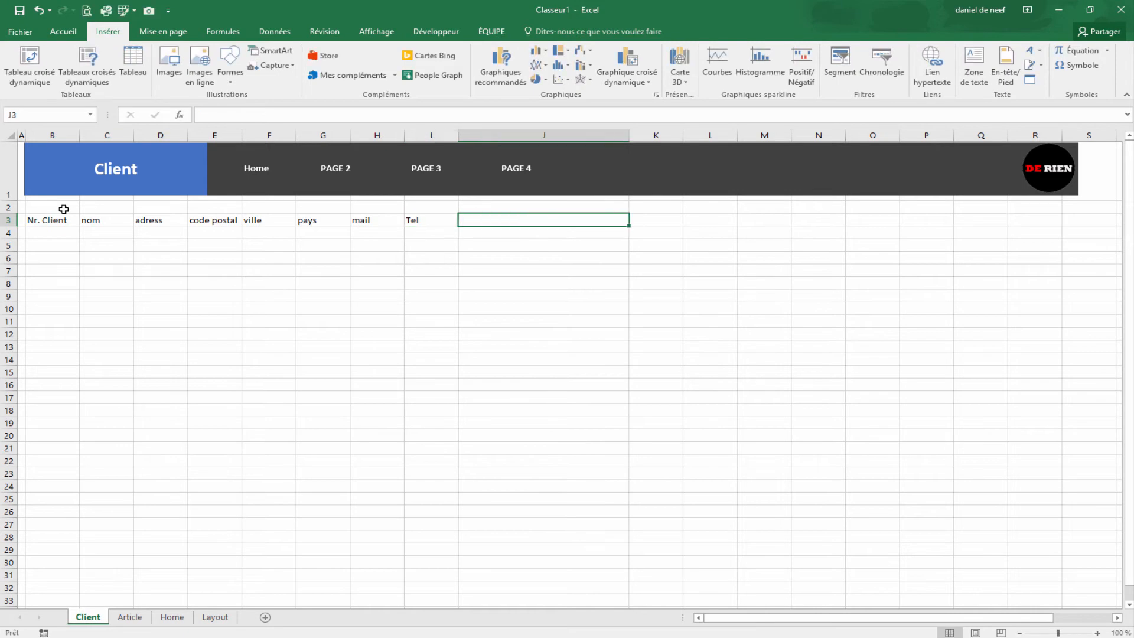
pyautogui.write('niv fidélité')
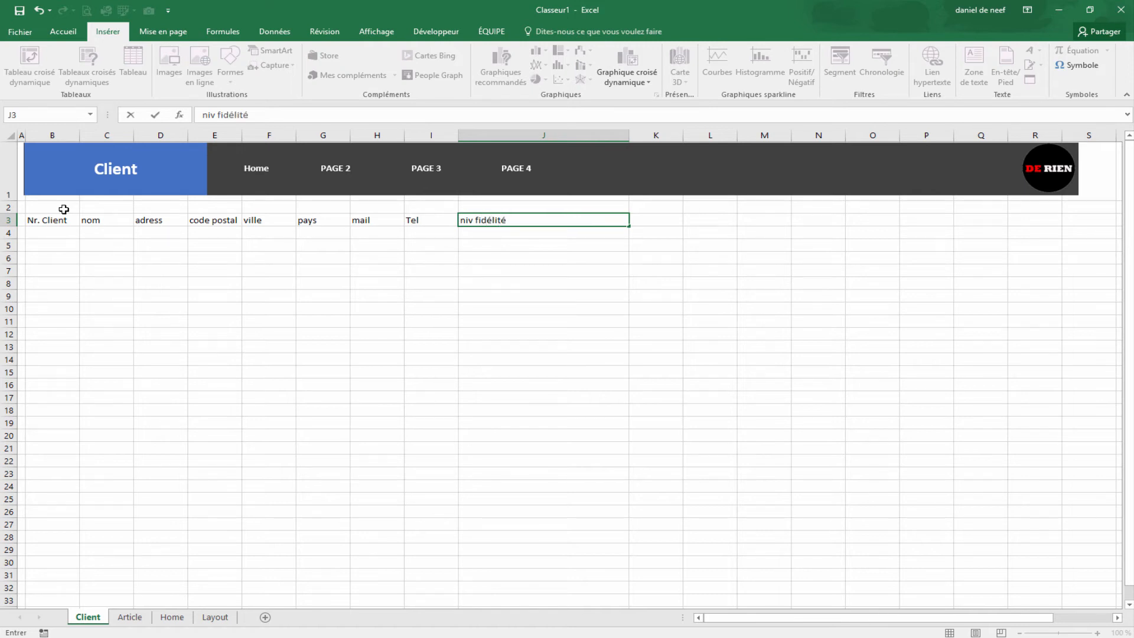
pyautogui.press('Tab')
# Step: Enter the fidelity level headings 1 to 5 in K3:O3
pyautogui.write('1')
pyautogui.press('Tab')
pyautogui.write('2')
pyautogui.press('Tab')
pyautogui.press('Tab')
pyautogui.write('3')
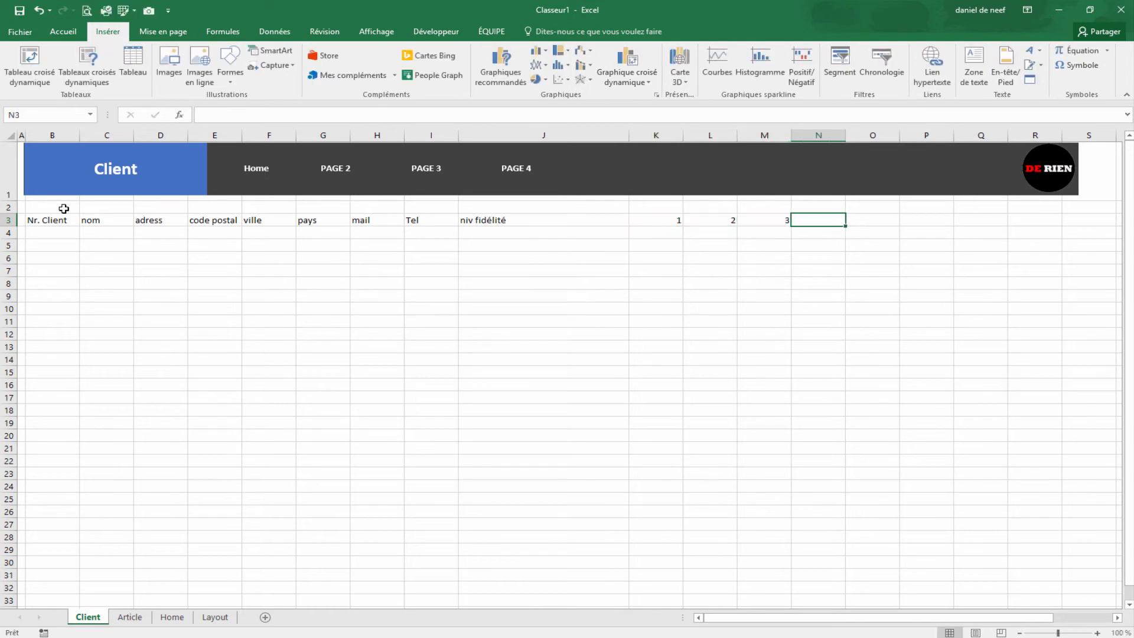
pyautogui.write('4')
pyautogui.press('Tab')
pyautogui.write('5')
pyautogui.press('Tab')
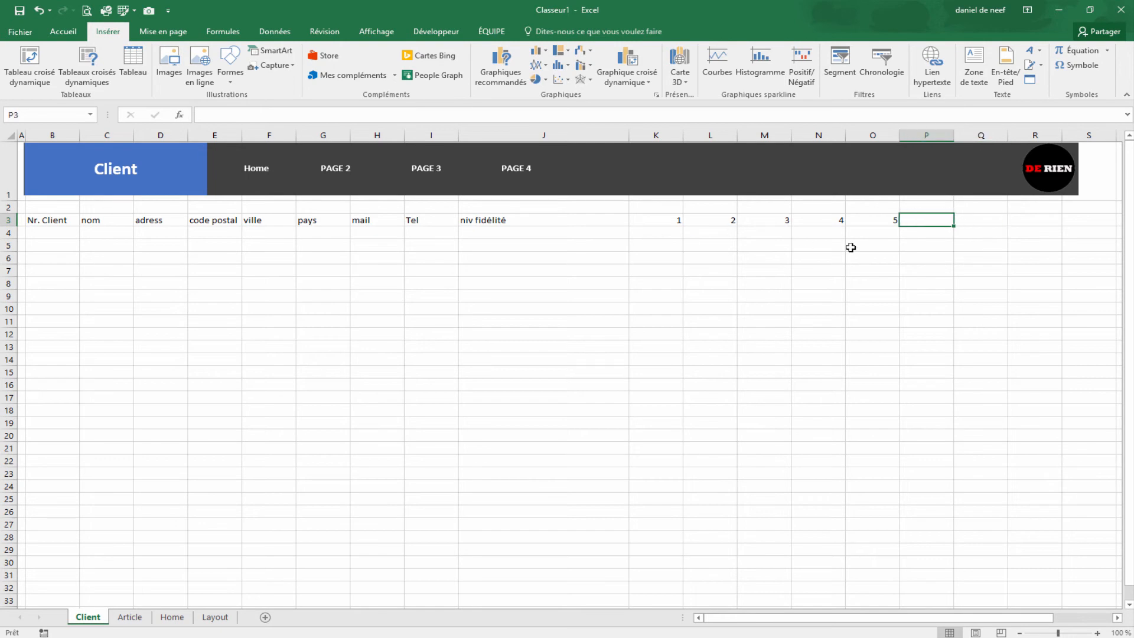
# Step: Add and correct the 'info texte' heading in P3, then select B3:P4
pyautogui.write('info text')
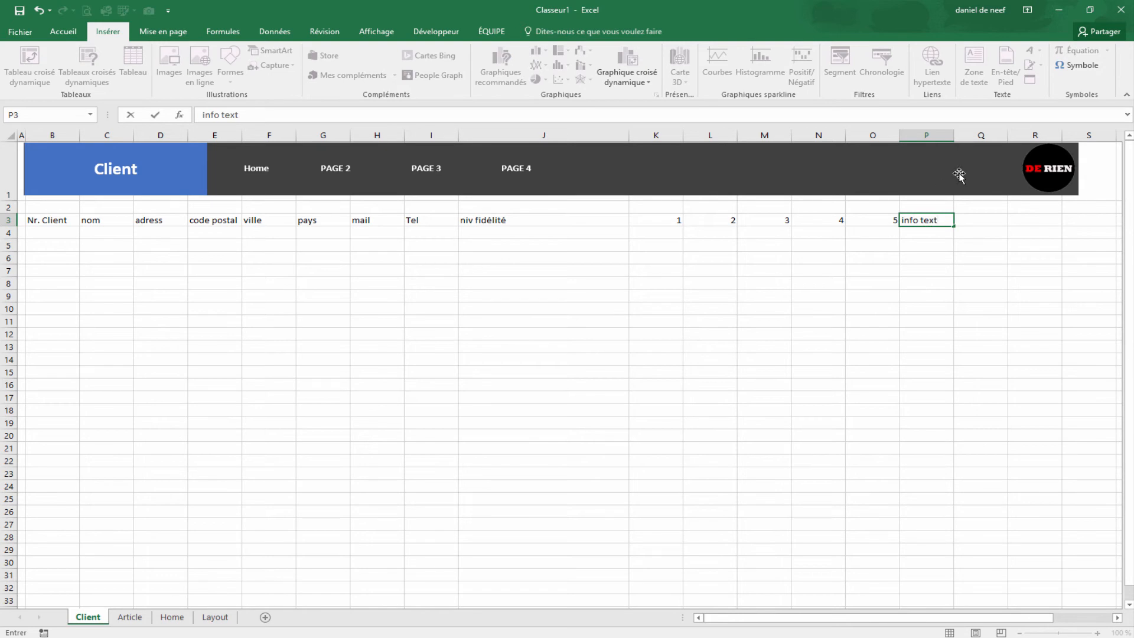
pyautogui.click(923, 273)
pyautogui.click(944, 222)
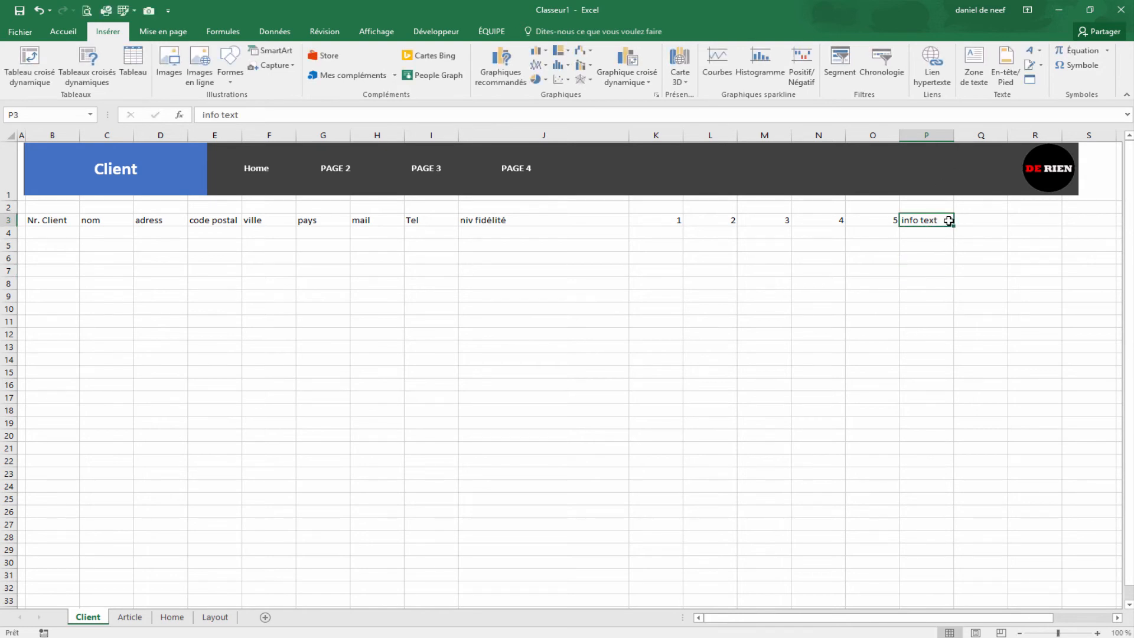
pyautogui.doubleClick(944, 223)
pyautogui.write('e')
pyautogui.click(827, 321)
pyautogui.moveTo(47, 221); pyautogui.dragTo(924, 235)
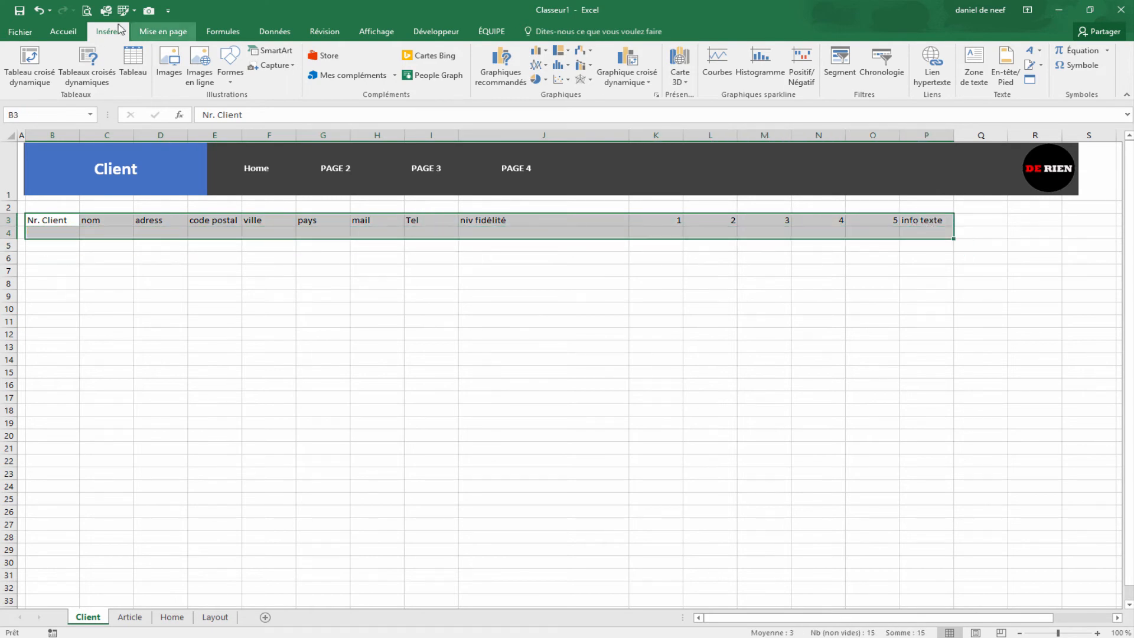
# Step: Convert the selected range into a table with headers and apply a grey table style
pyautogui.click(133, 62)
pyautogui.hotkey('alt', 'm')
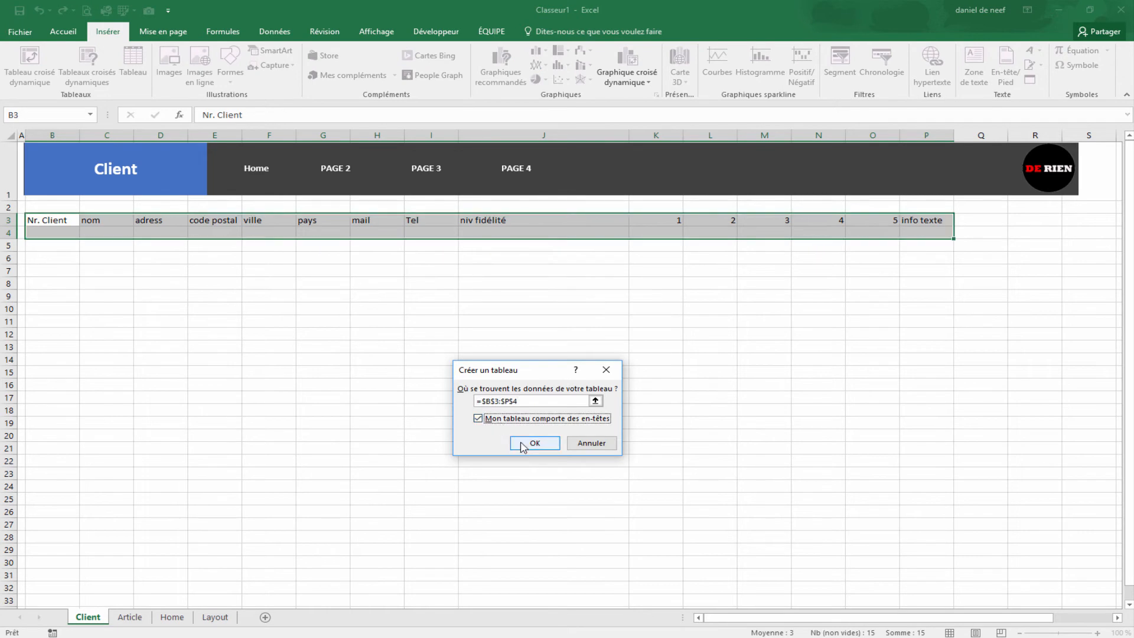
pyautogui.click(522, 442)
pyautogui.click(1044, 78)
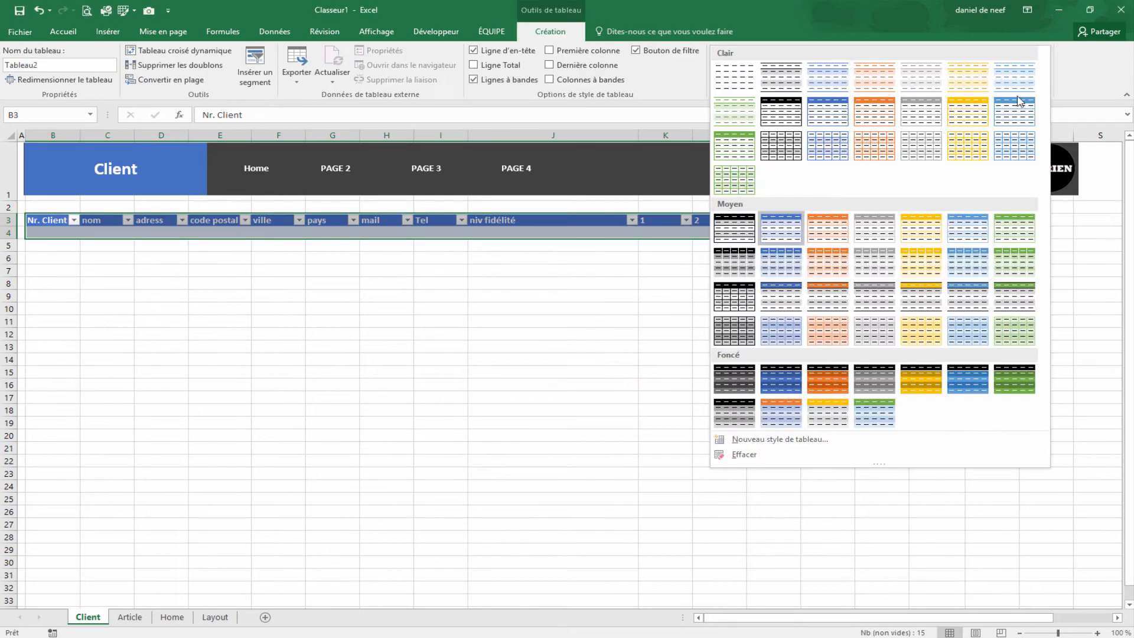
pyautogui.click(921, 128)
pyautogui.click(625, 422)
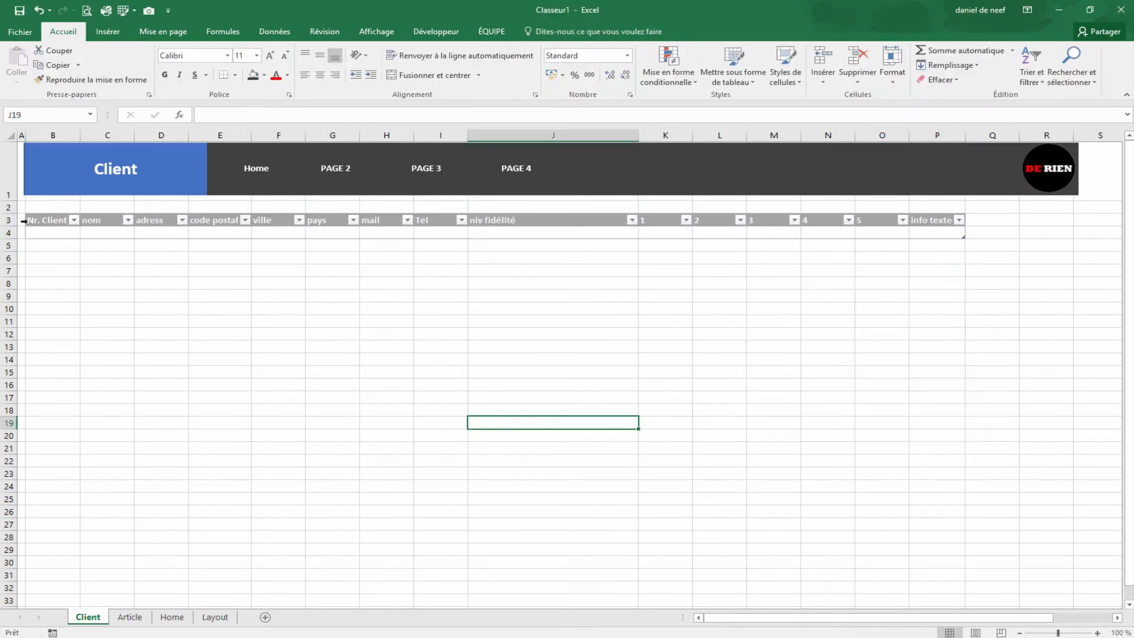
# Step: Centre the row 3 headings and widen columns B to P equally
pyautogui.click(25, 220)
pyautogui.click(319, 75)
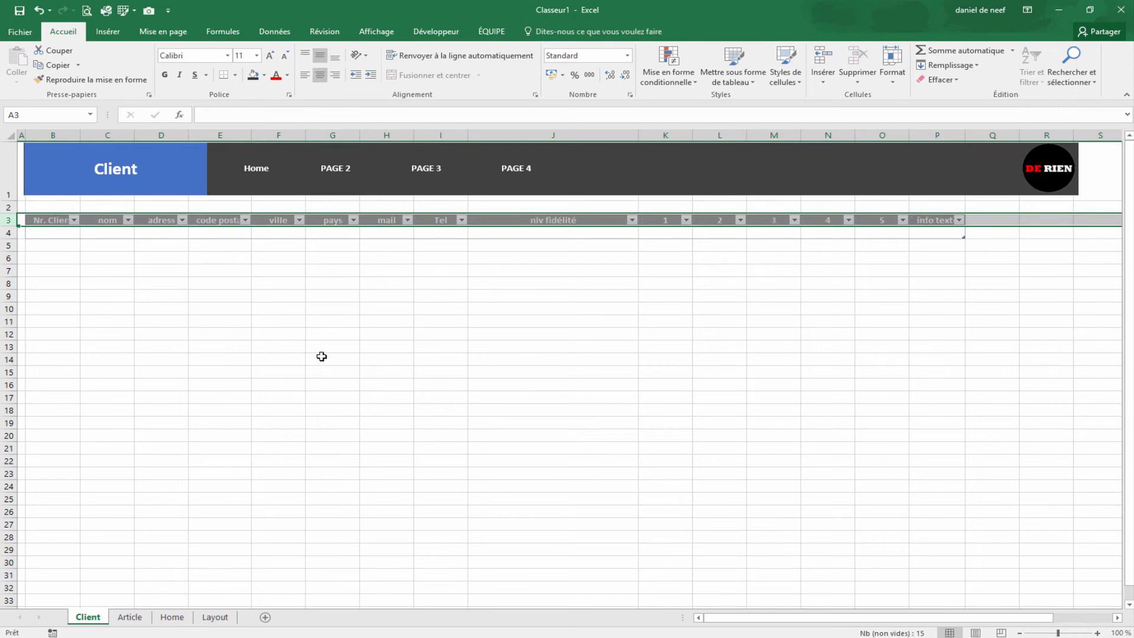
pyautogui.click(324, 359)
pyautogui.moveTo(73, 127); pyautogui.dragTo(929, 148)
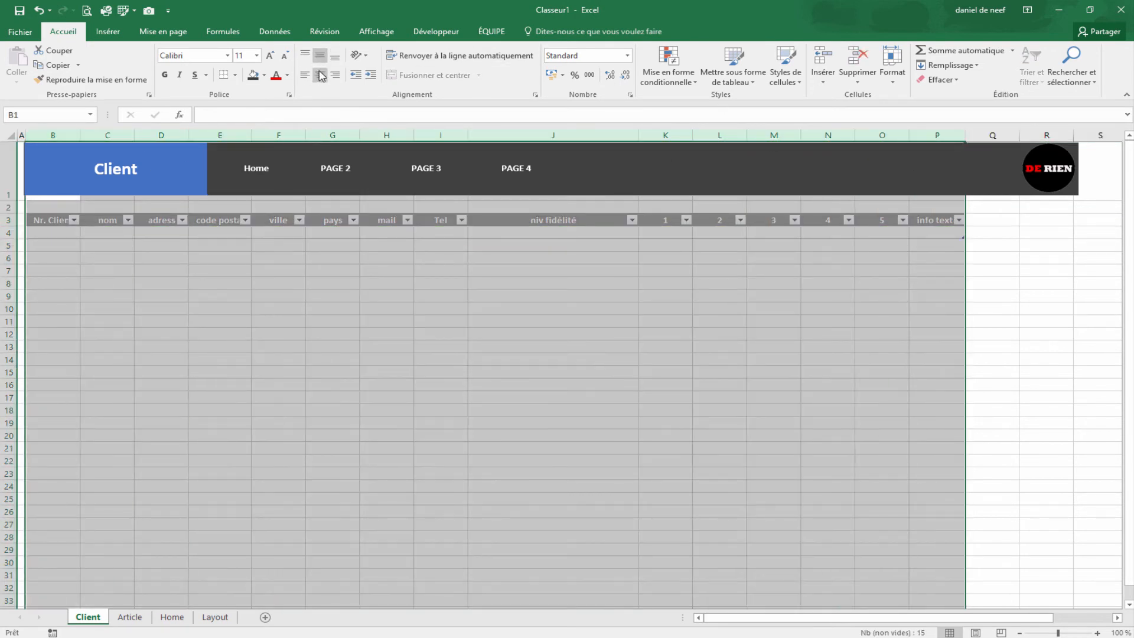
pyautogui.click(410, 320)
pyautogui.click(71, 245)
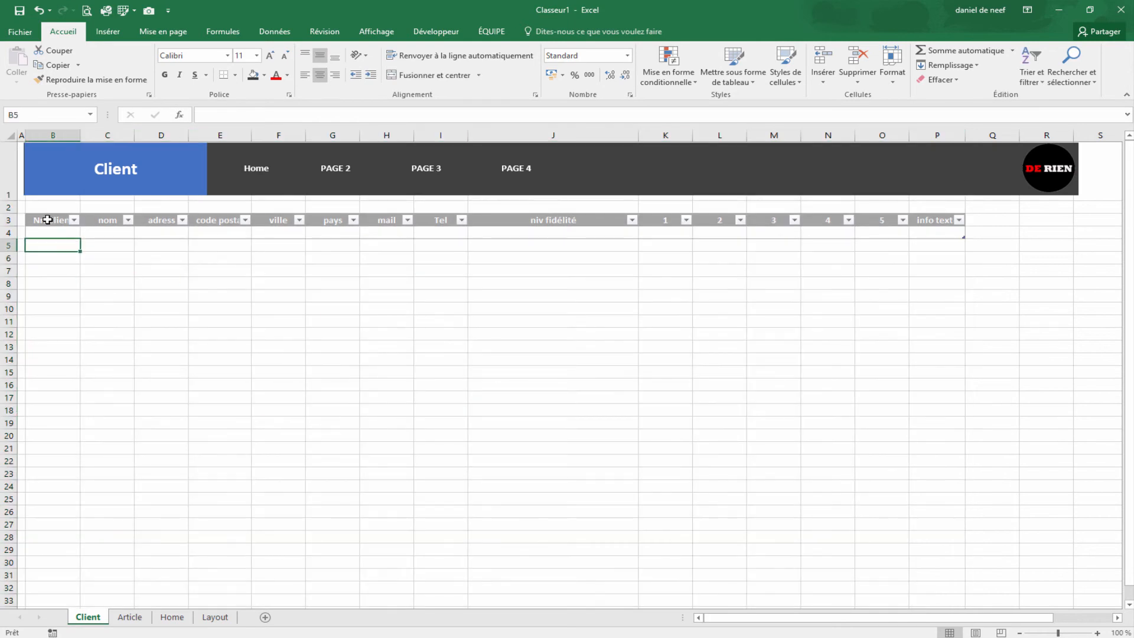
pyautogui.click(8, 220)
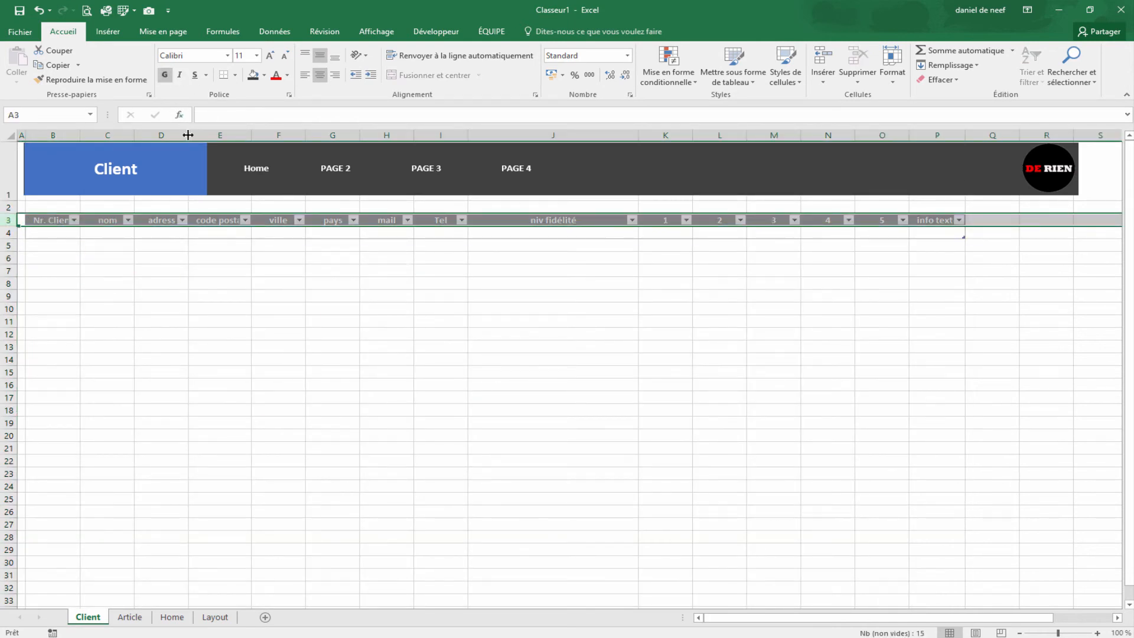
pyautogui.click(185, 284)
pyautogui.moveTo(73, 135); pyautogui.dragTo(926, 177)
pyautogui.moveTo(78, 135); pyautogui.dragTo(118, 136)
pyautogui.click(691, 423)
pyautogui.click(161, 347)
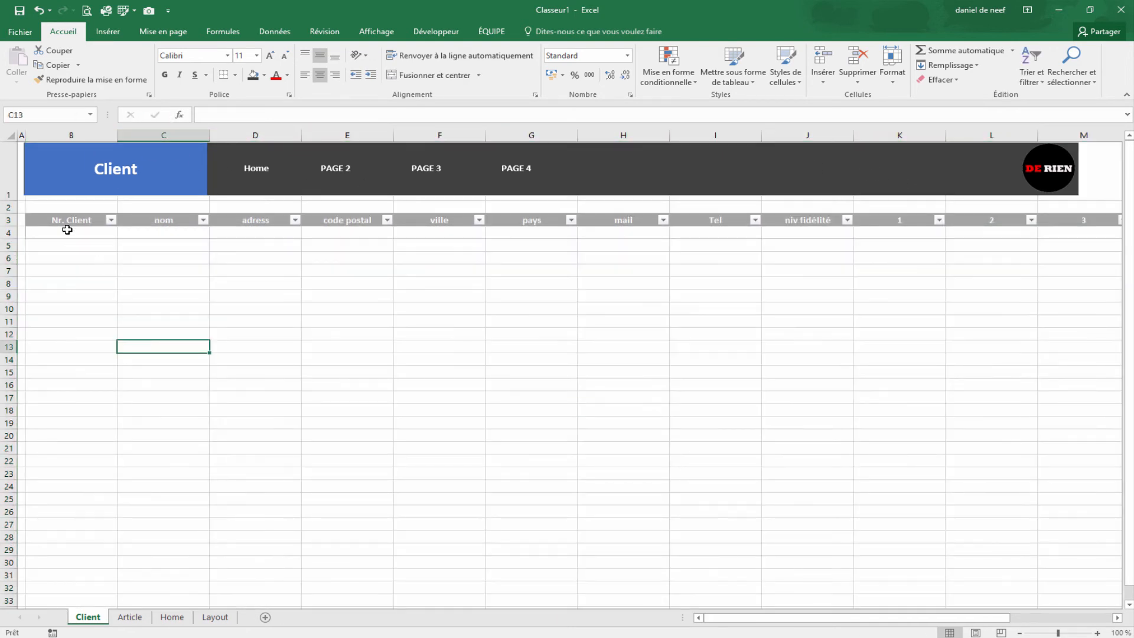
# Step: Enter client number 1 in B4 and the client's name in C4
pyautogui.click(76, 237)
pyautogui.write('1')
pyautogui.press('Tab')
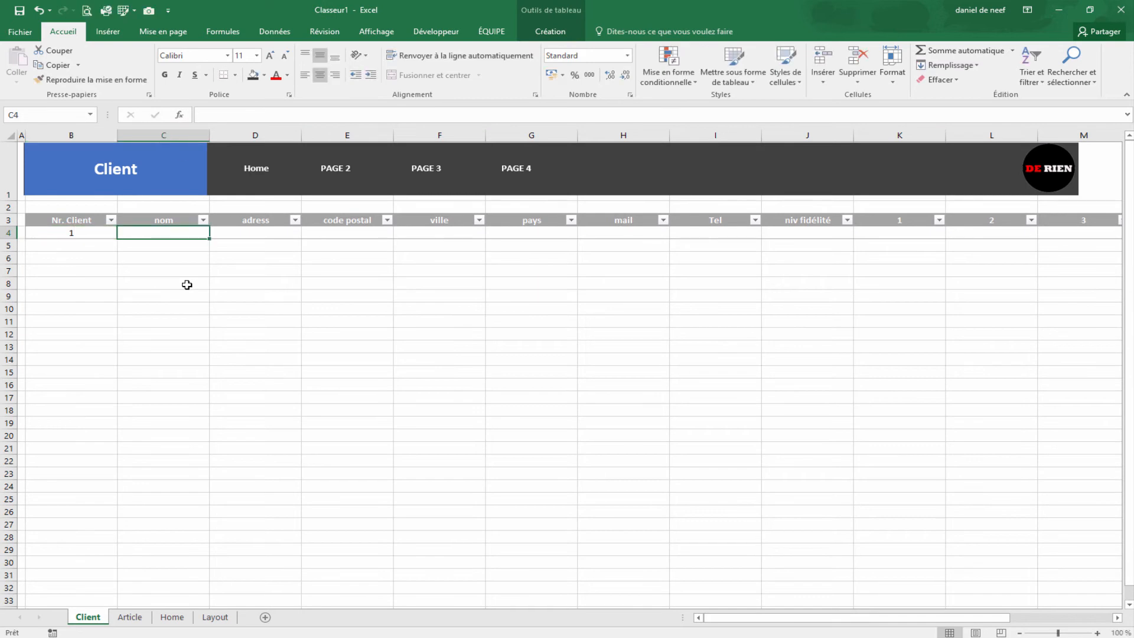
pyautogui.write('De')
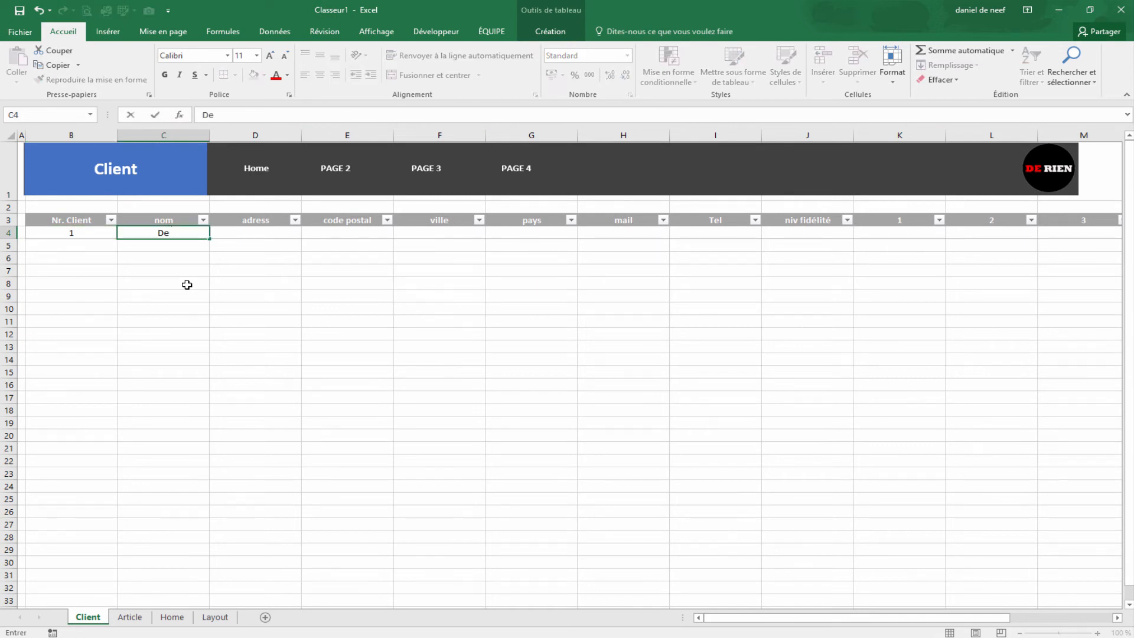
pyautogui.write(' RFien')
pyautogui.press('BackSpace')
pyautogui.press('BackSpace')
pyautogui.press('BackSpace')
pyautogui.press('BackSpace')
pyautogui.write('ien')
pyautogui.press('Tab')
pyautogui.press('Tab')
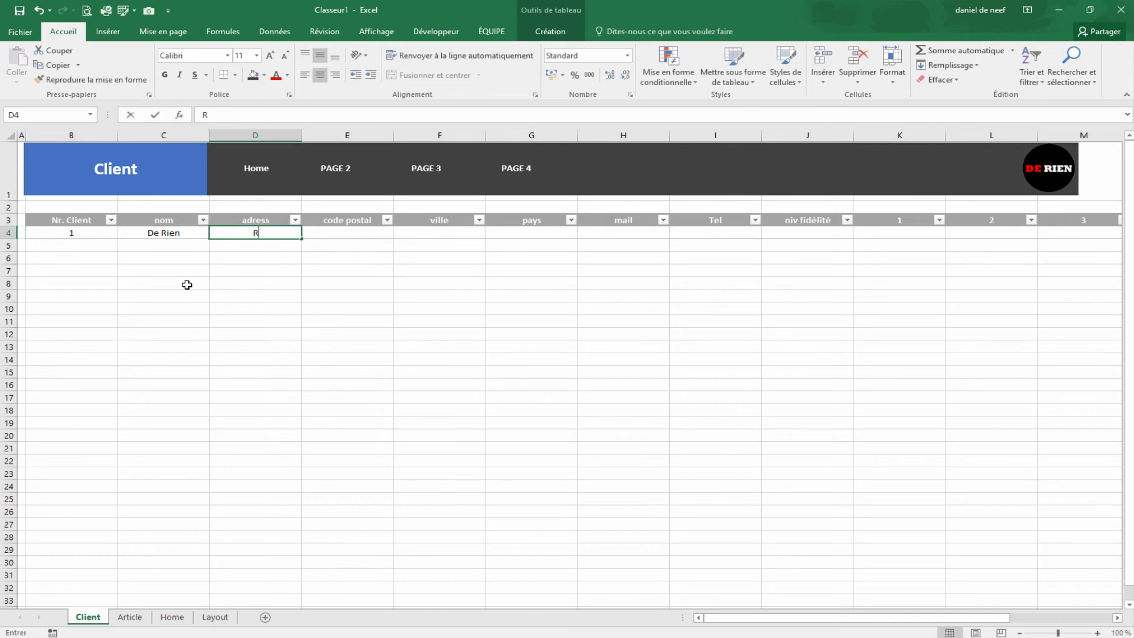
# Step: Fill in the client's street address, postal code, city, country and e-mail in D4–H4
pyautogui.write('Rue de gauche')
pyautogui.press('Tab')
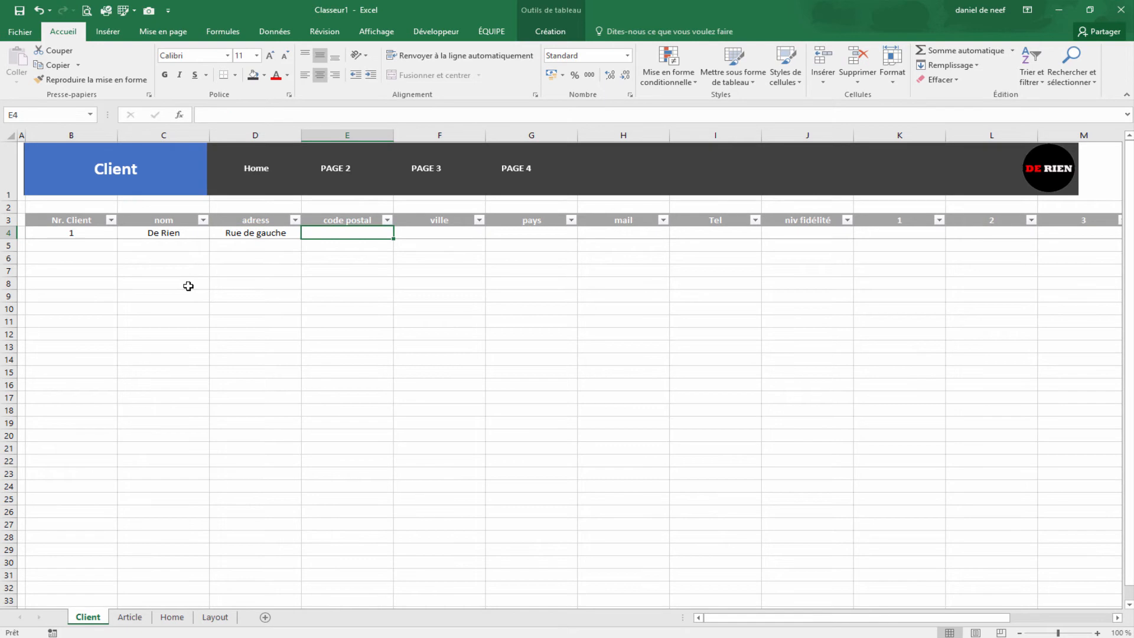
pyautogui.write('1070')
pyautogui.press('Tab')
pyautogui.write('Bur')
pyautogui.press('BackSpace')
pyautogui.press('BackSpace')
pyautogui.write('ruxelles')
pyautogui.press('Tab')
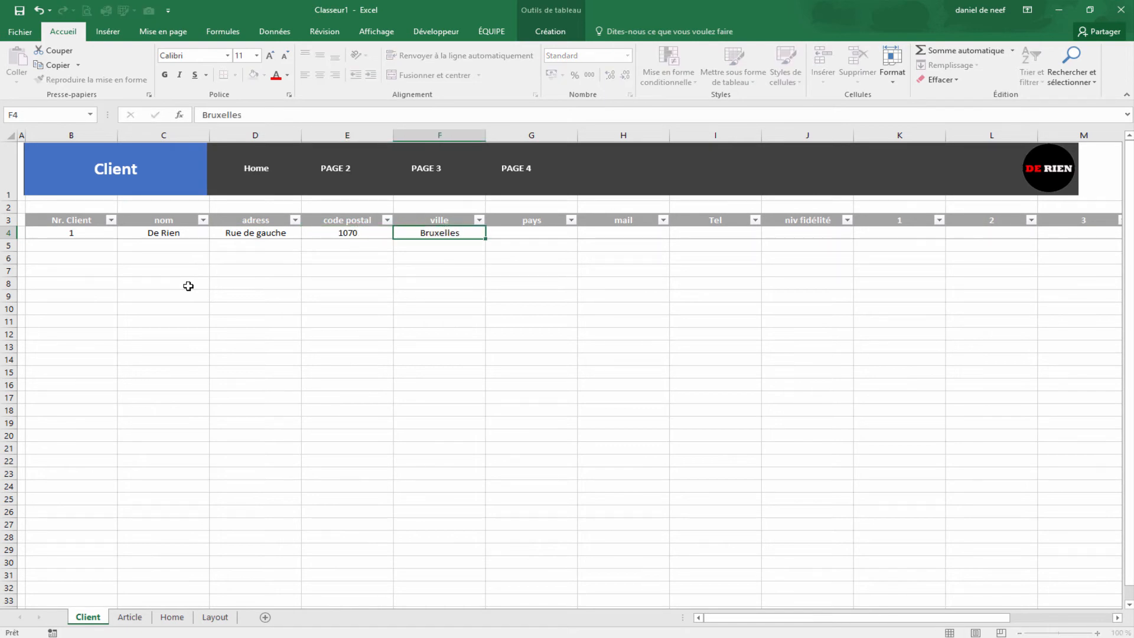
pyautogui.press('Tab')
pyautogui.write('Belgique')
pyautogui.press('Tab')
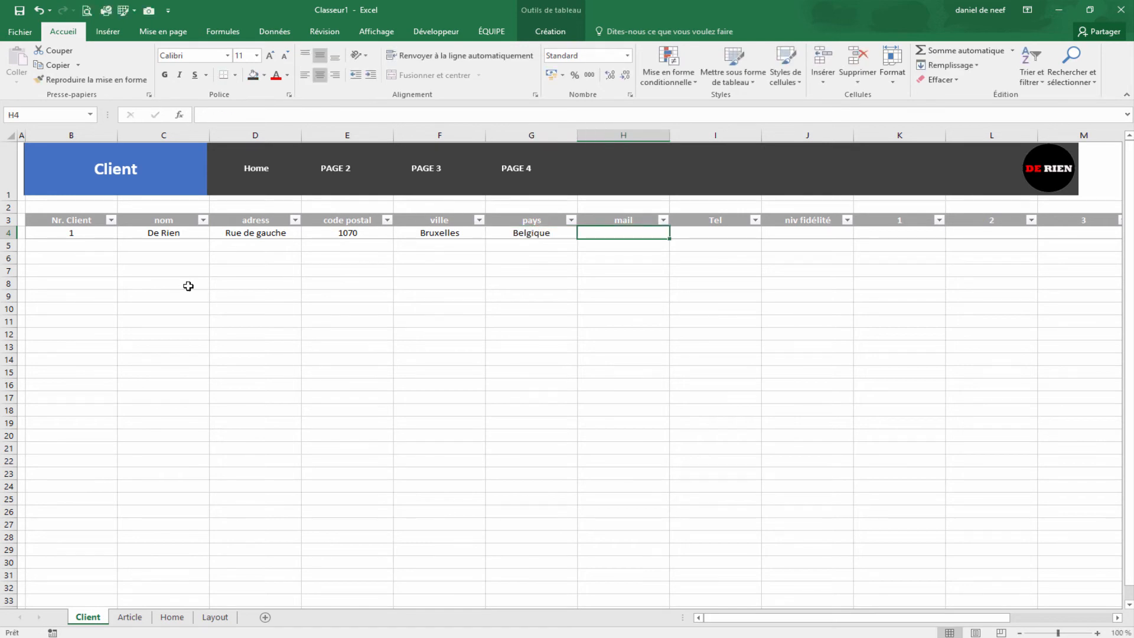
pyautogui.write('excel')
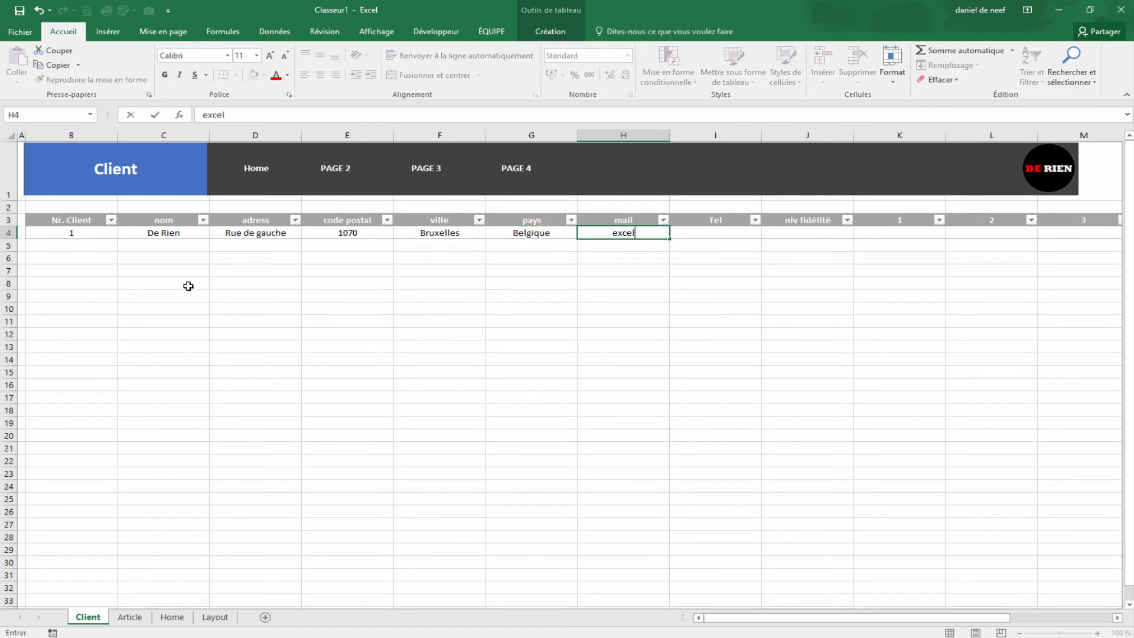
pyautogui.press('Tab')
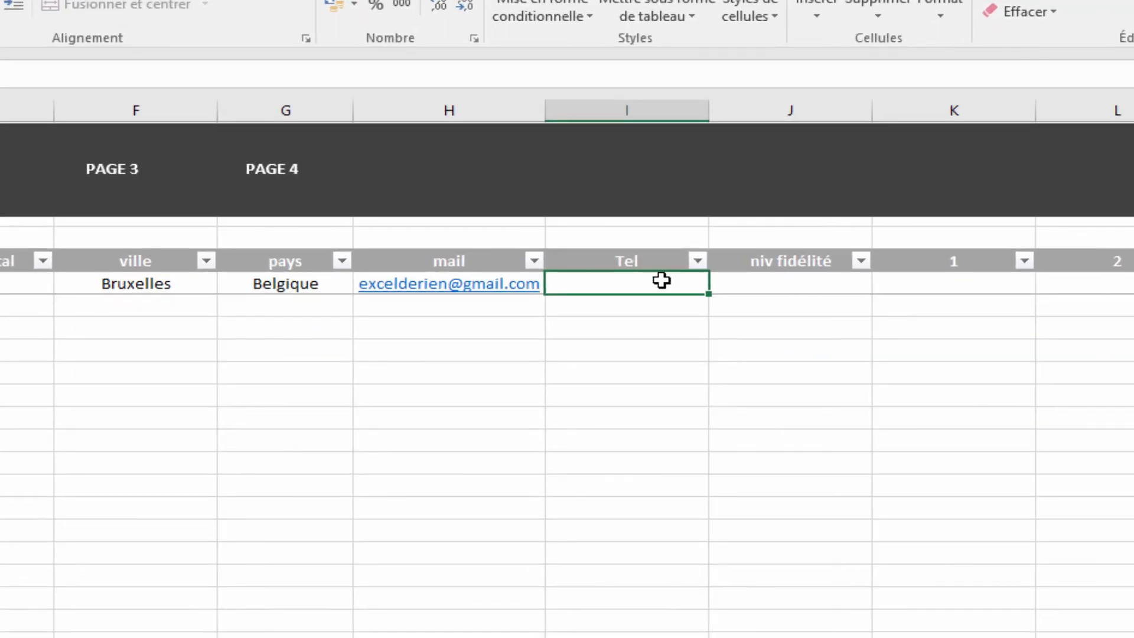
# Step: Enter the client's phone number in I4, prefixed with an apostrophe so it is stored as text
pyautogui.write('(')
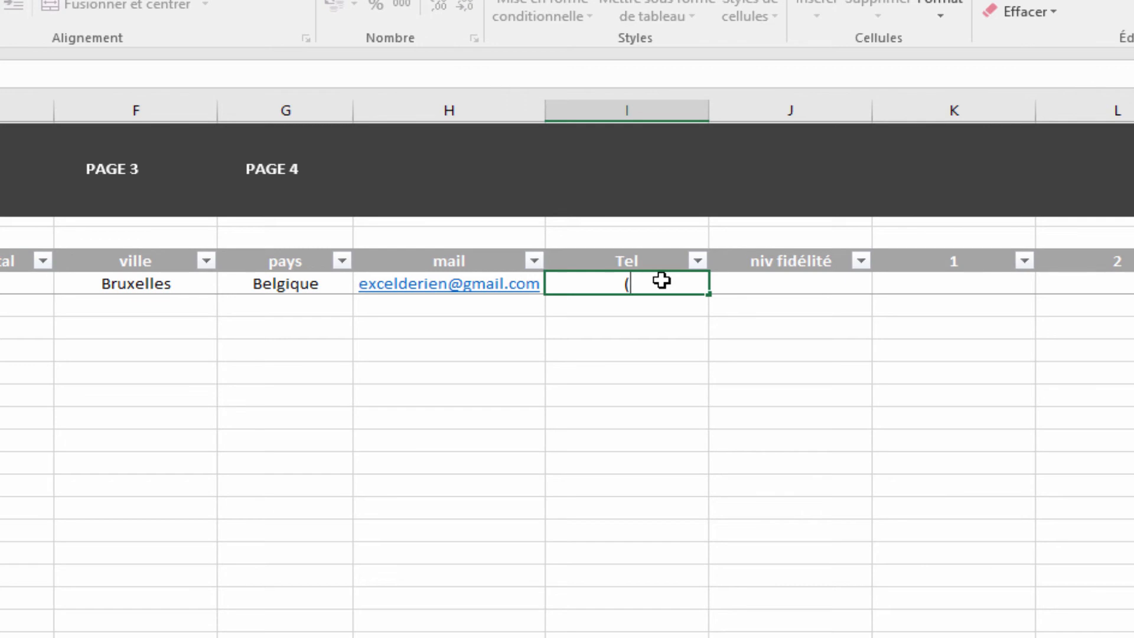
pyautogui.write('+(31')
pyautogui.press('BackSpace')
pyautogui.write('2) 111 111')
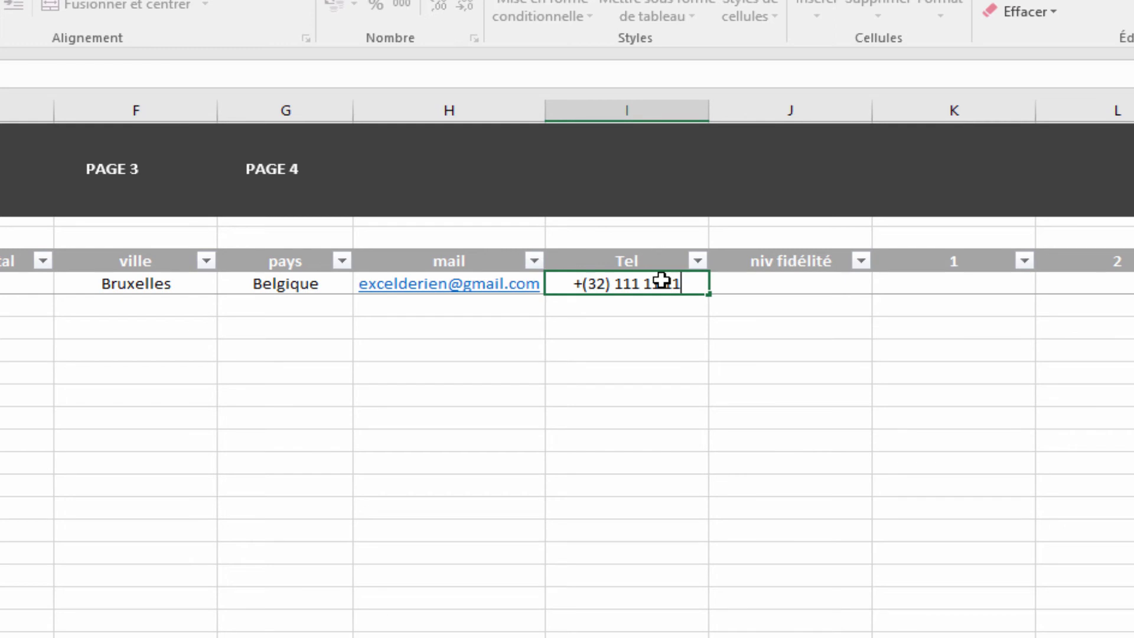
pyautogui.press('Return')
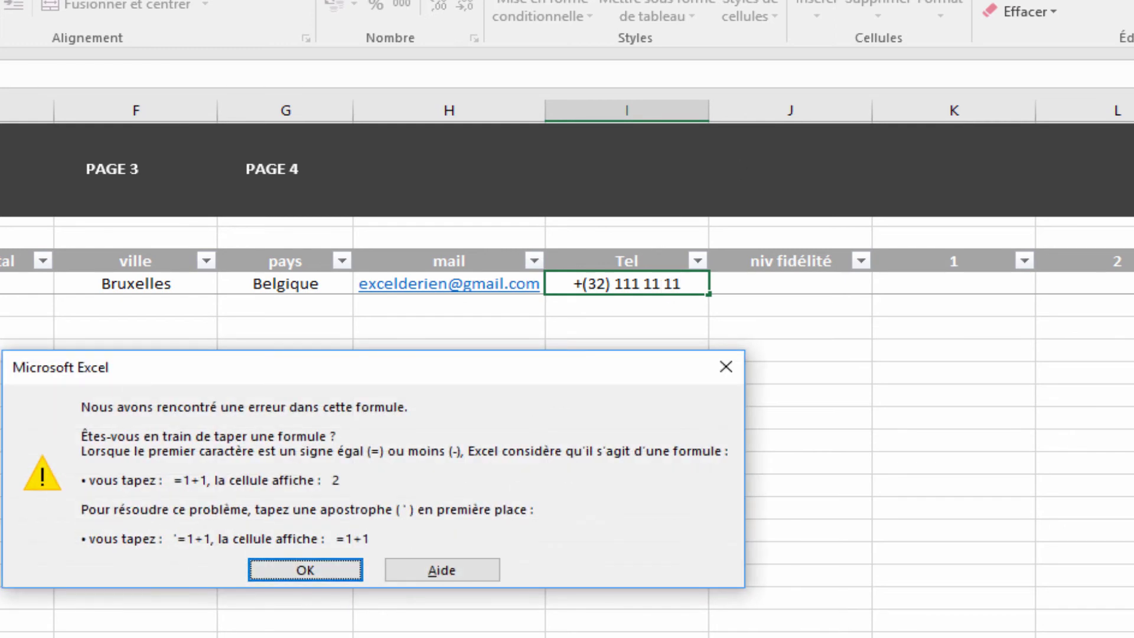
pyautogui.click(303, 576)
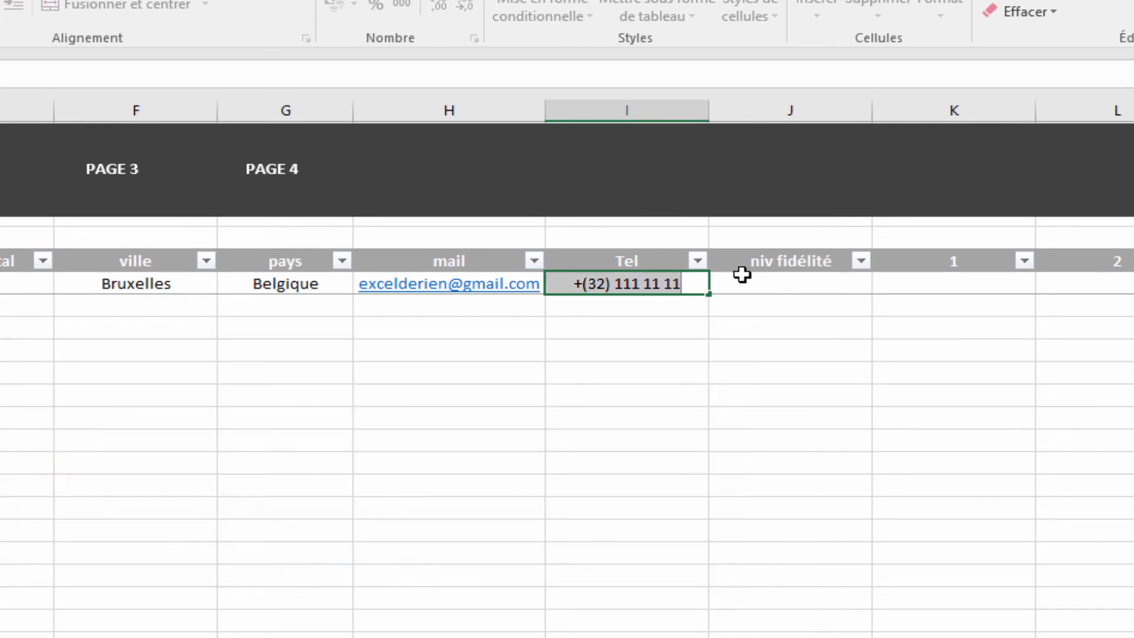
pyautogui.click(573, 284)
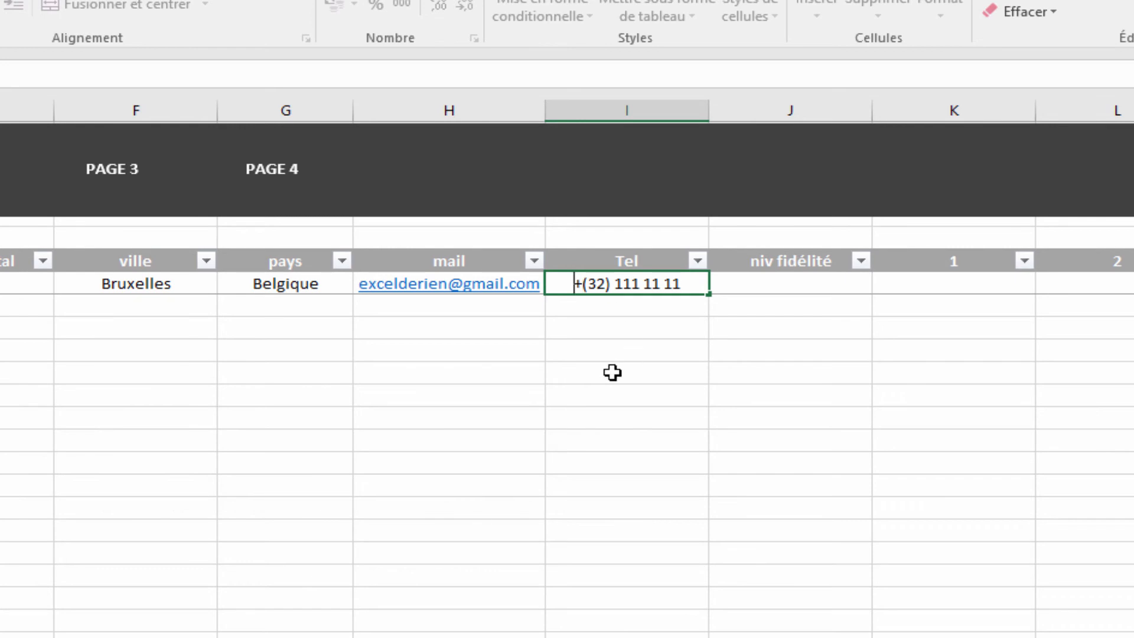
pyautogui.write("'")
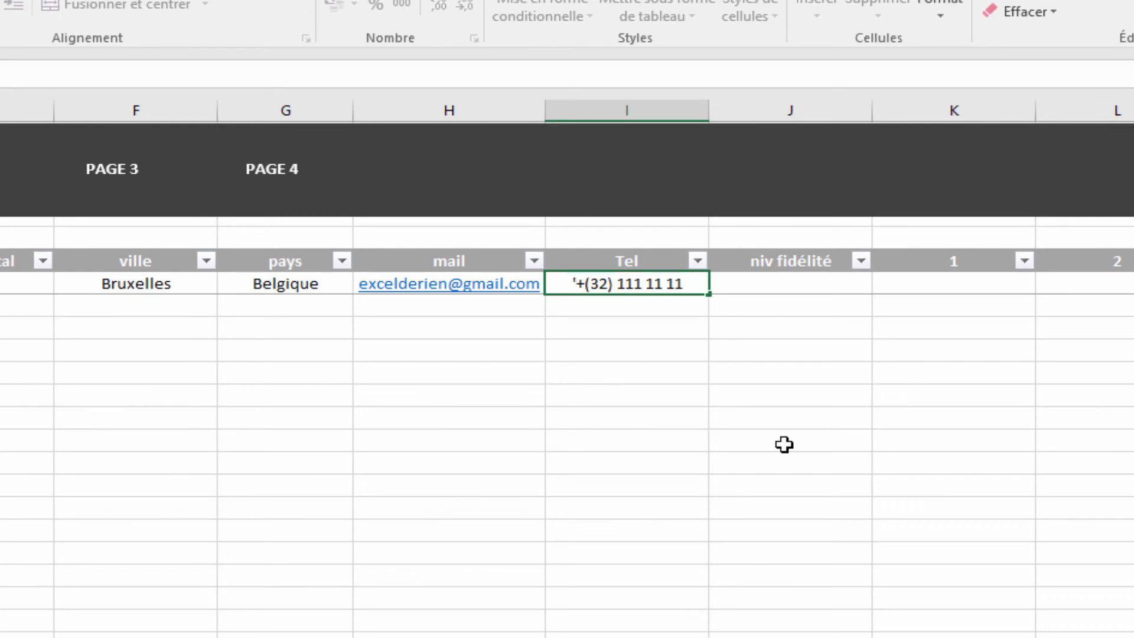
pyautogui.press('Return')
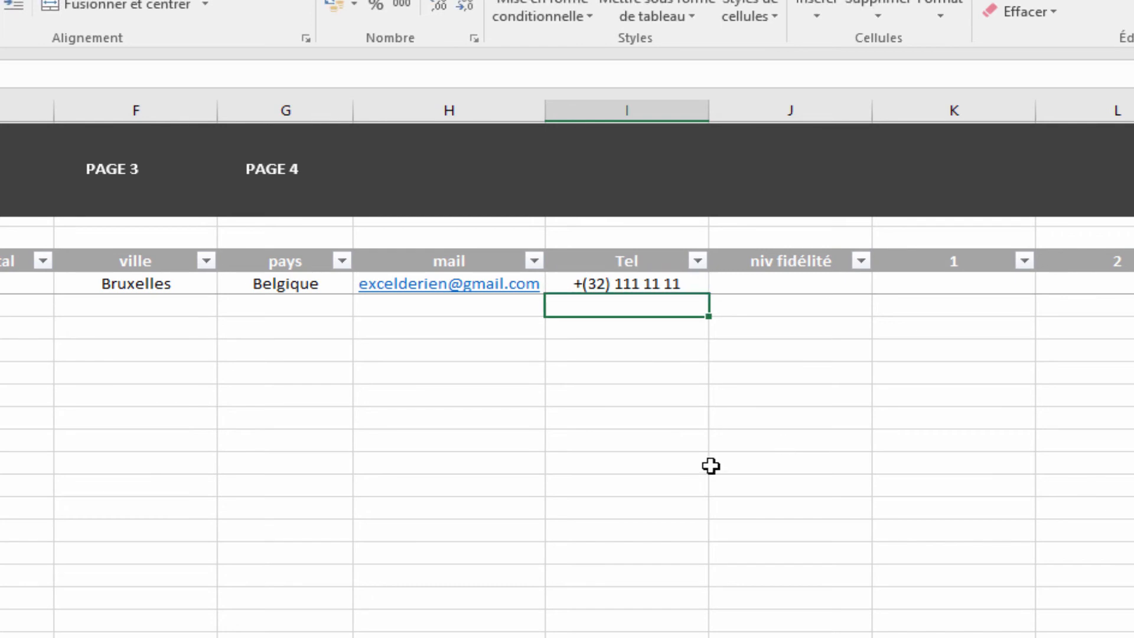
pyautogui.click(578, 290)
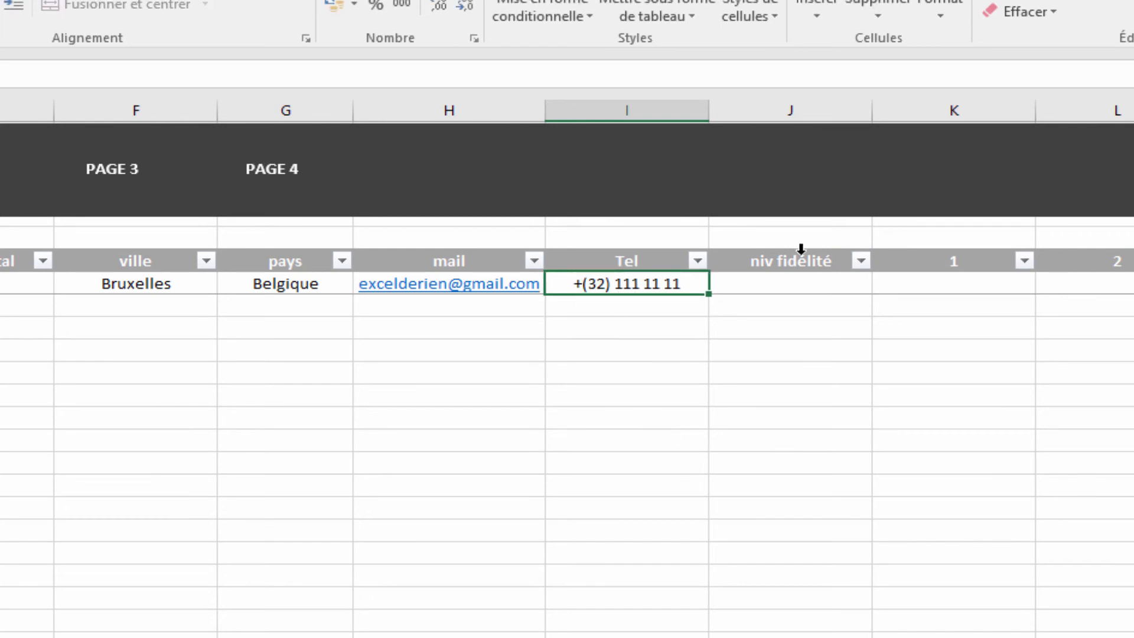
# Step: Set the fidelity level in J4 to 5
pyautogui.click(815, 287)
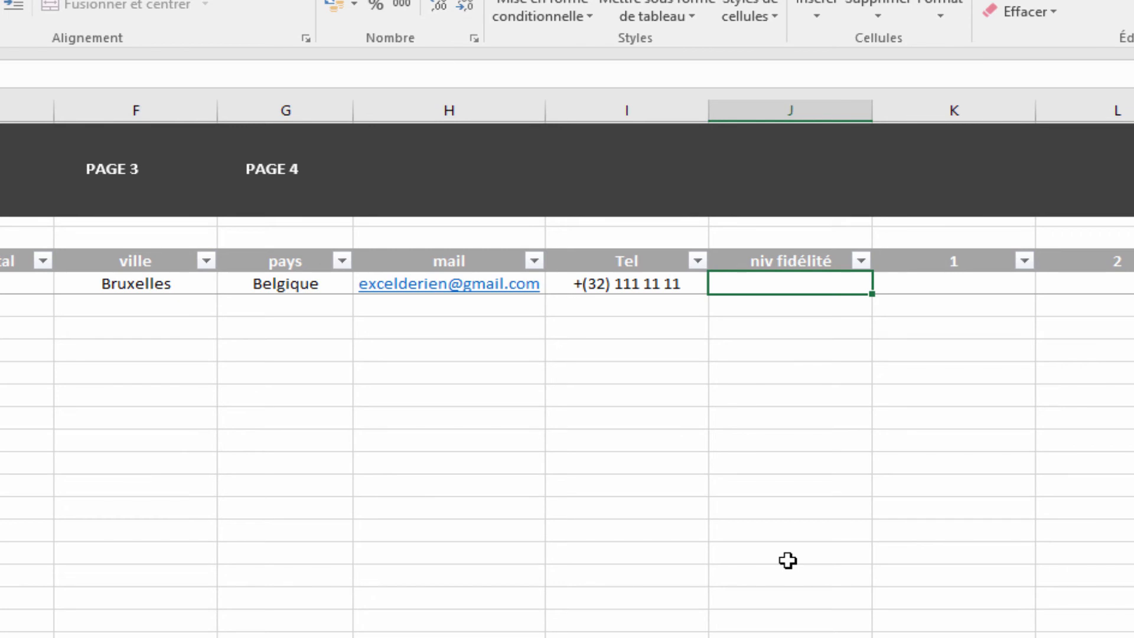
pyautogui.write('5')
pyautogui.click(790, 486)
pyautogui.hscroll(3, 566, 366)
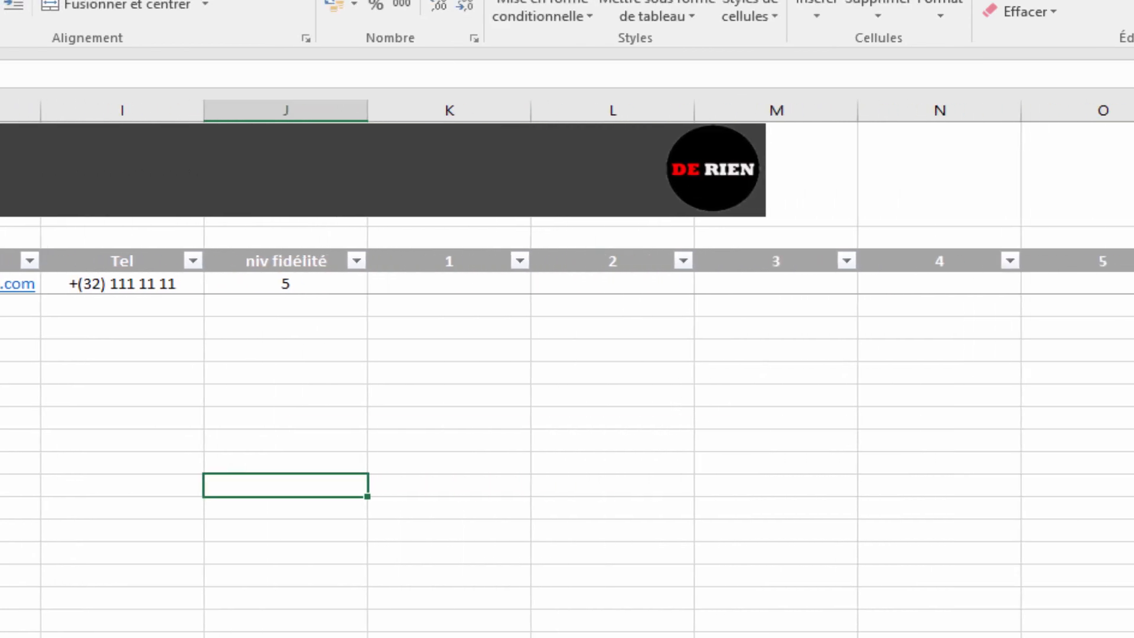
# Step: Narrow the star columns K to O to a width of 5,29 (42 pixels) each
pyautogui.moveTo(1113, 115); pyautogui.dragTo(459, 115)
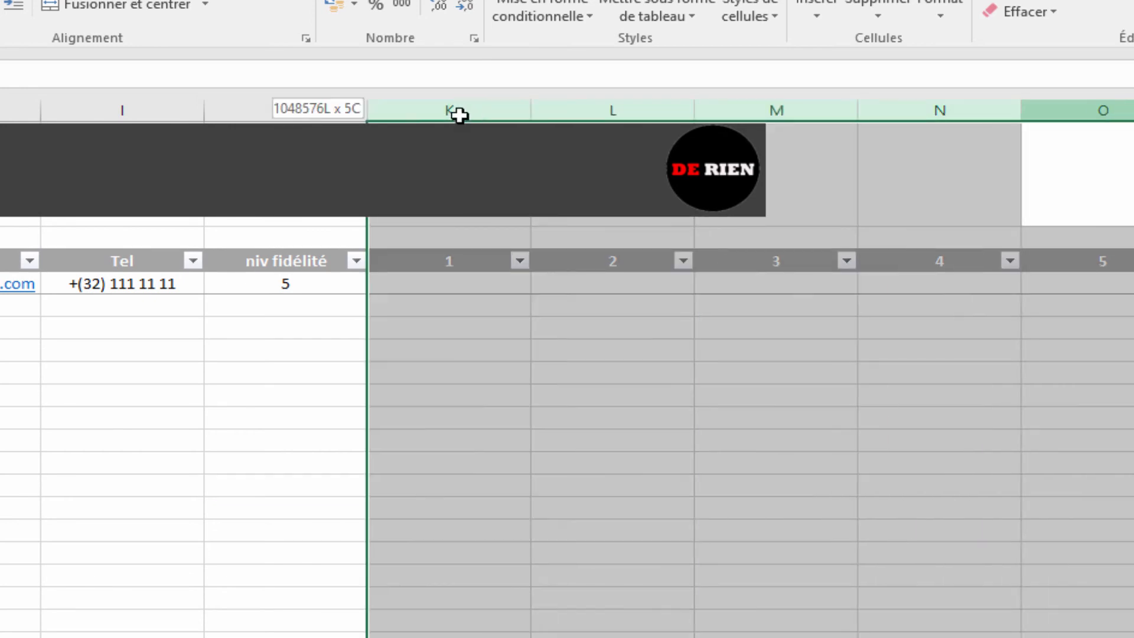
pyautogui.moveTo(531, 109); pyautogui.dragTo(396, 117)
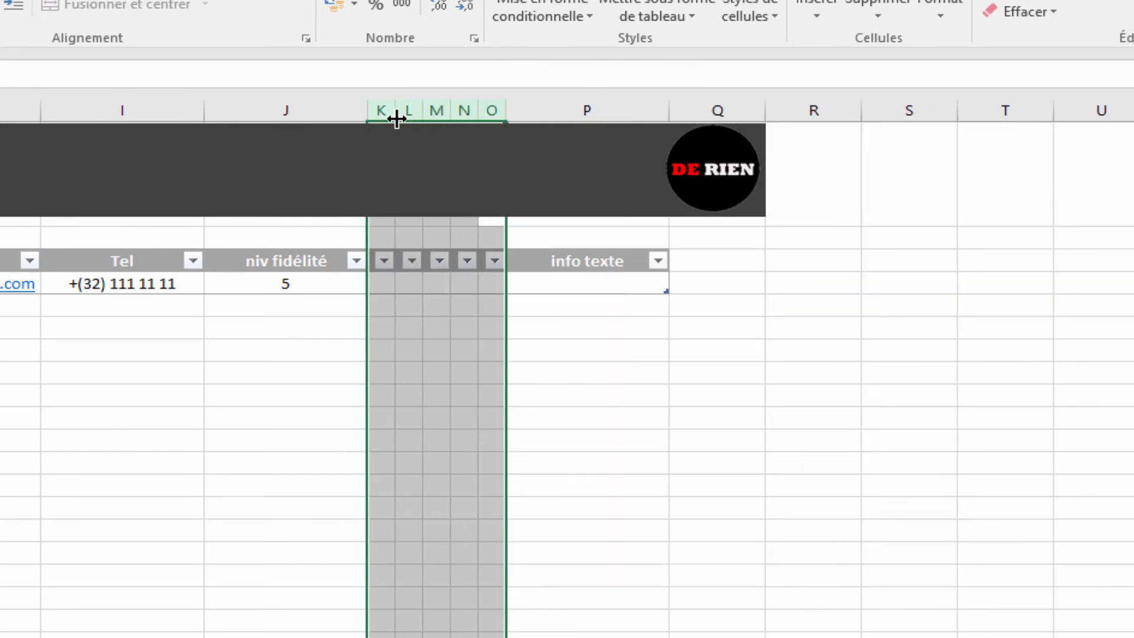
pyautogui.click(716, 484)
pyautogui.click(381, 283)
pyautogui.click(440, 283)
pyautogui.hscroll(-3, 566, 366)
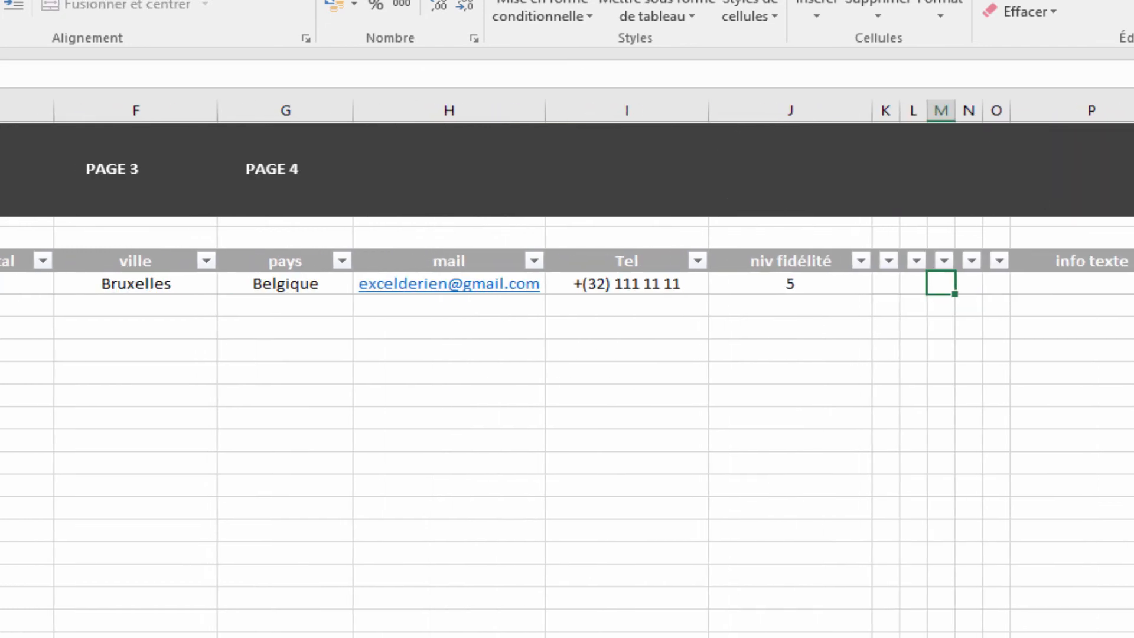
pyautogui.click(1081, 282)
# Step: Start a CONCATENER formula in P4 joining name and address with CAR(10) breaks, then postal code with " - "
pyautogui.write('=con')
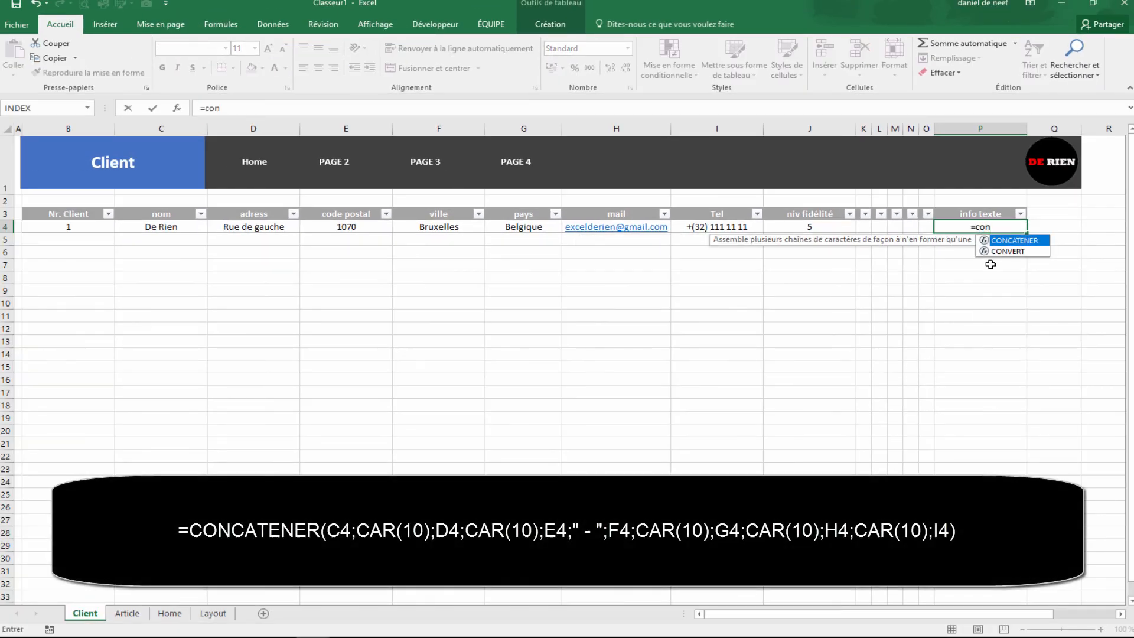
pyautogui.press('Tab')
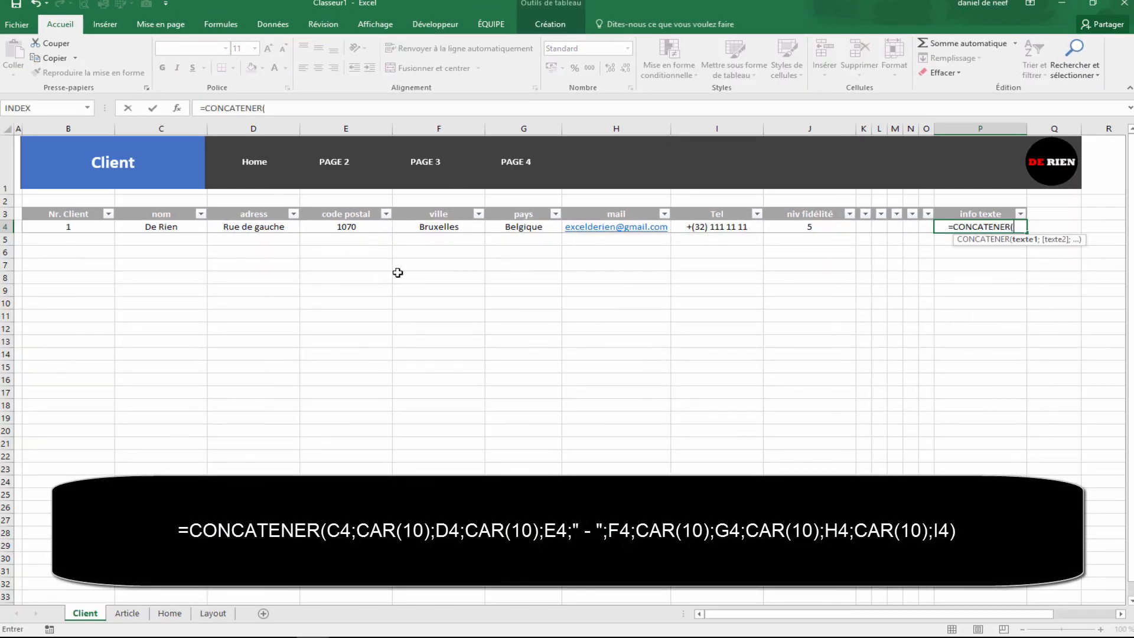
pyautogui.click(186, 229)
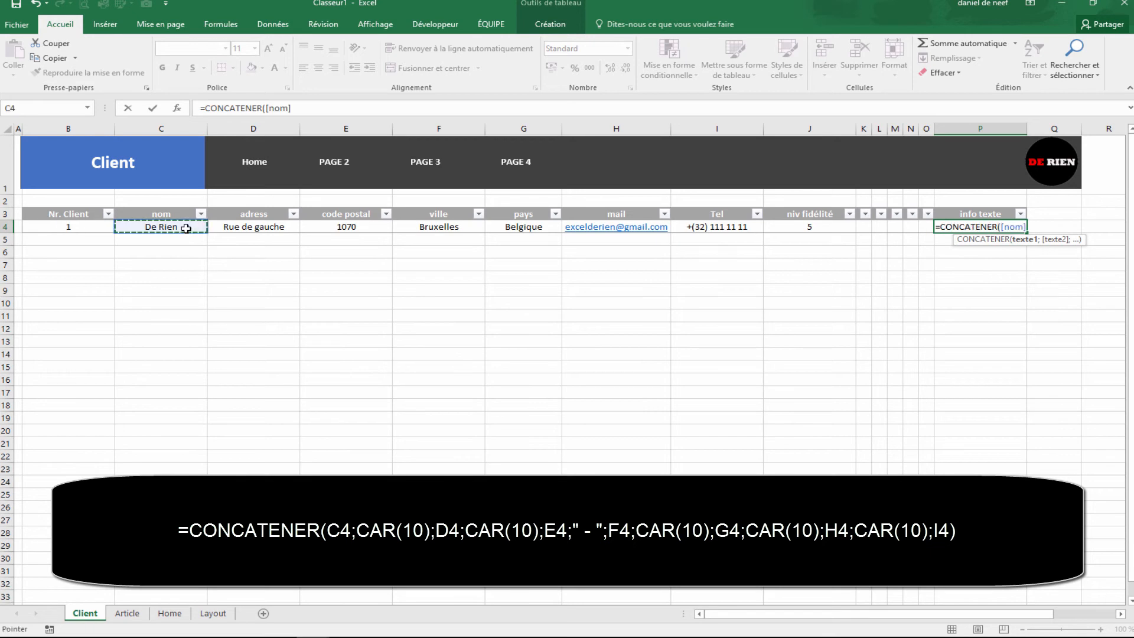
pyautogui.write(';')
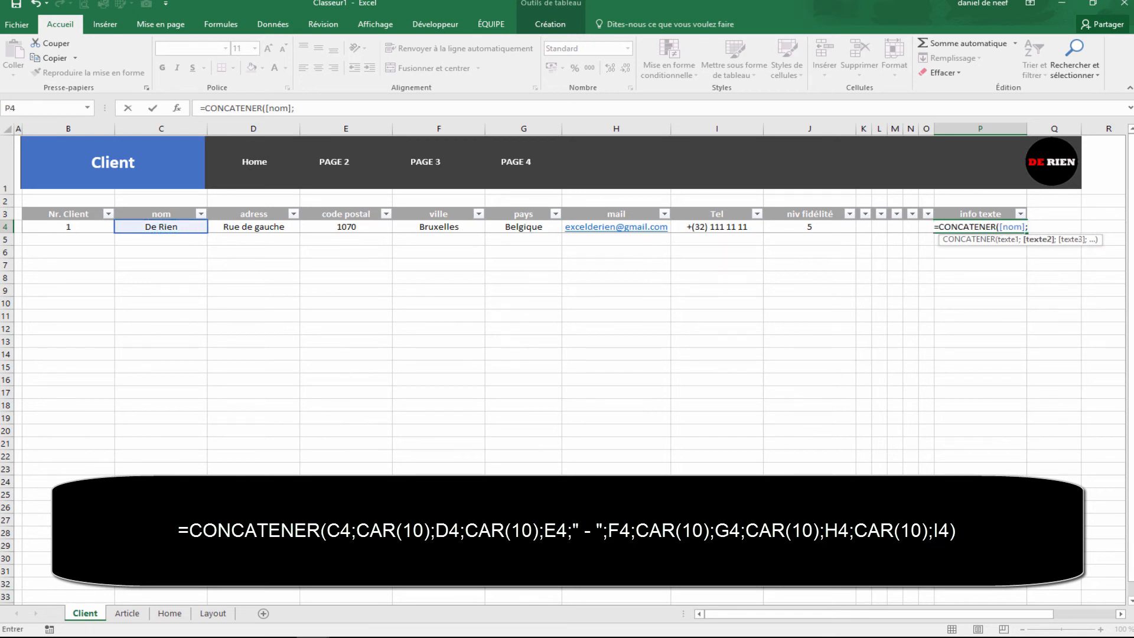
pyautogui.write('car(')
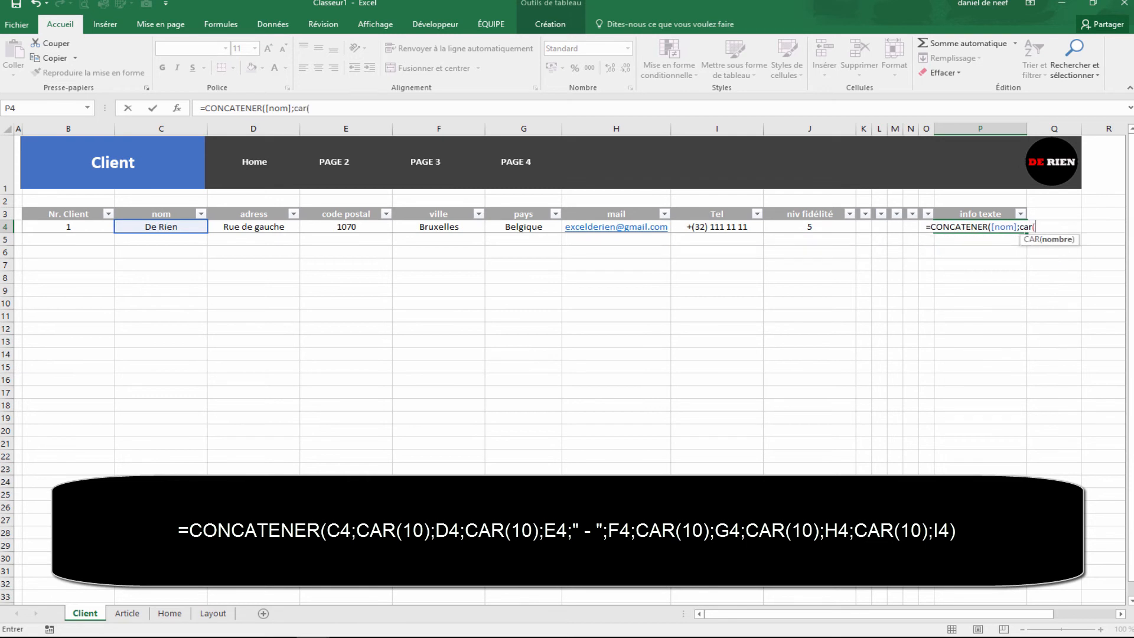
pyautogui.write('10)')
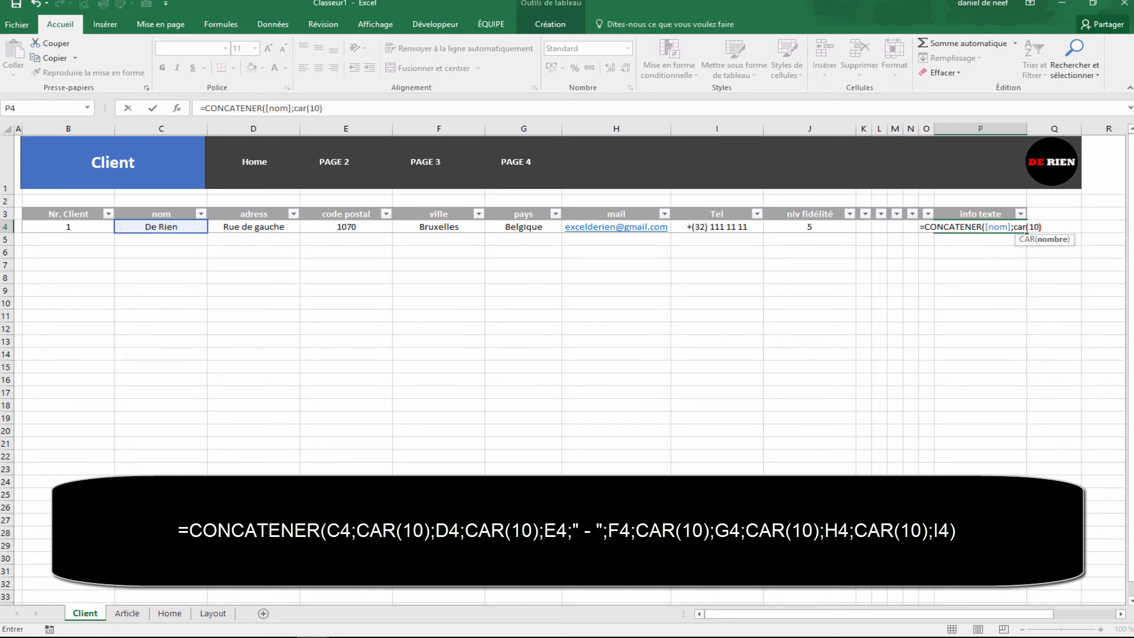
pyautogui.write(';')
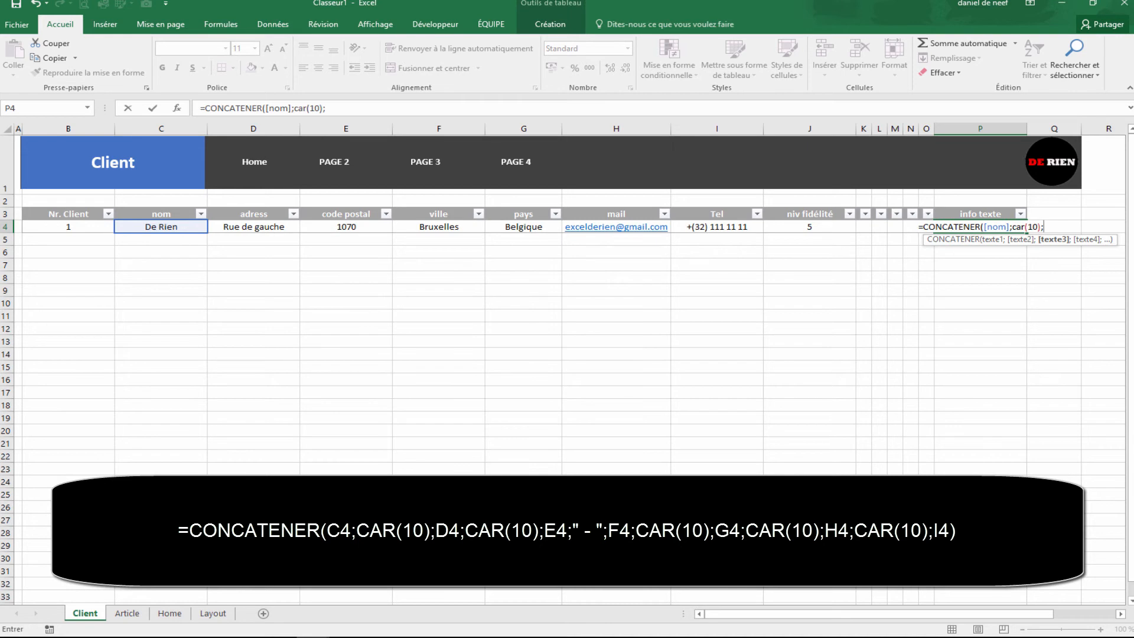
pyautogui.click(274, 229)
pyautogui.write(';car(10')
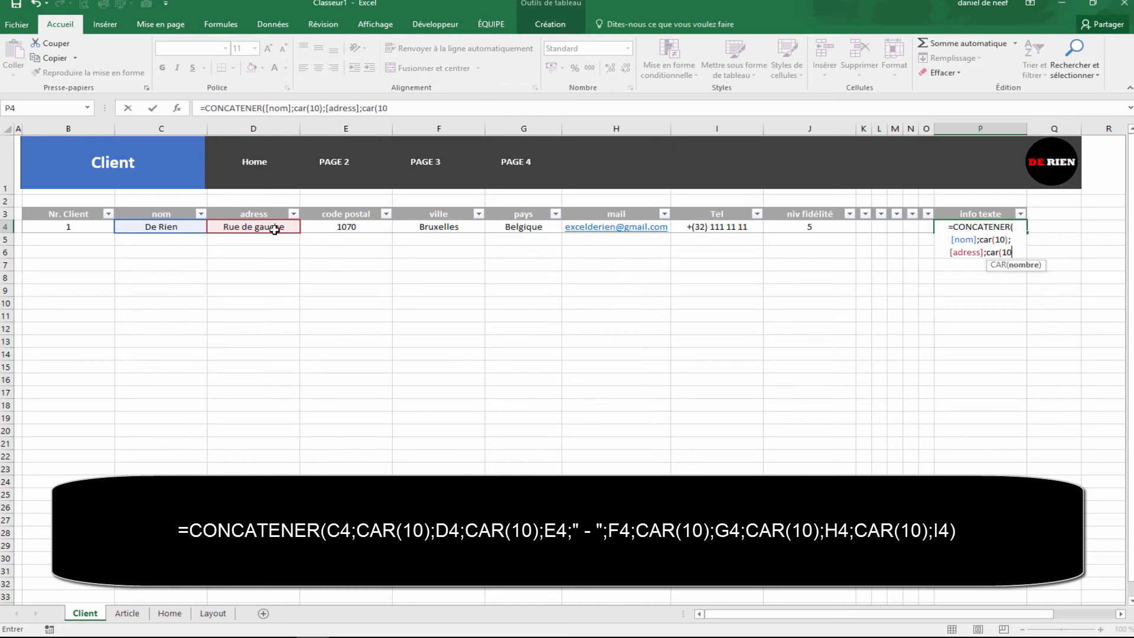
pyautogui.write(')')
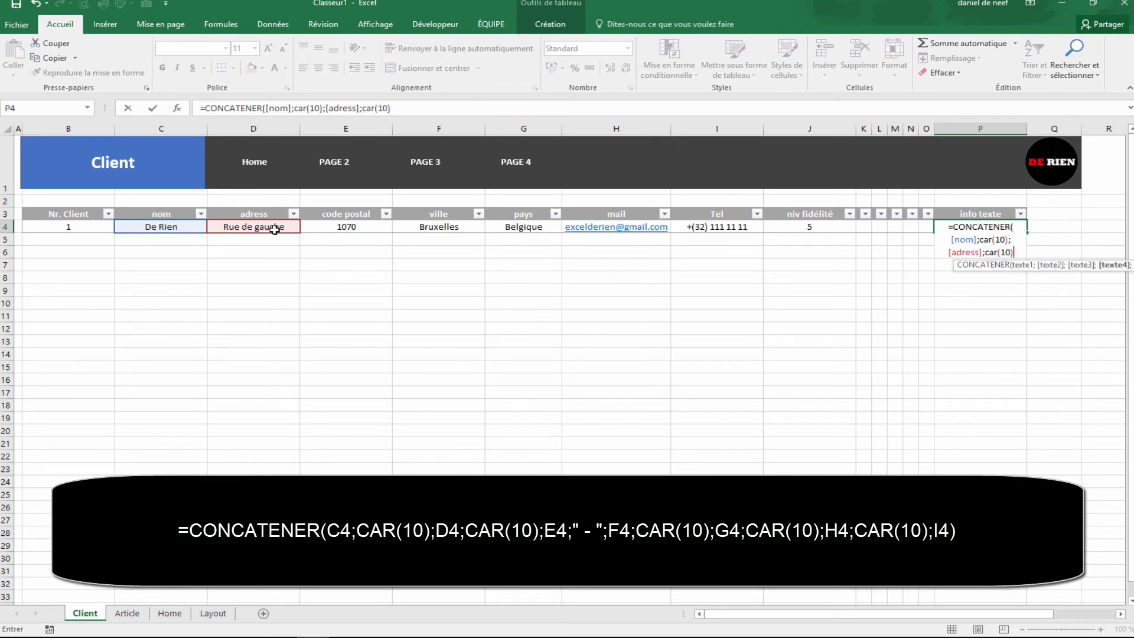
pyautogui.write(';')
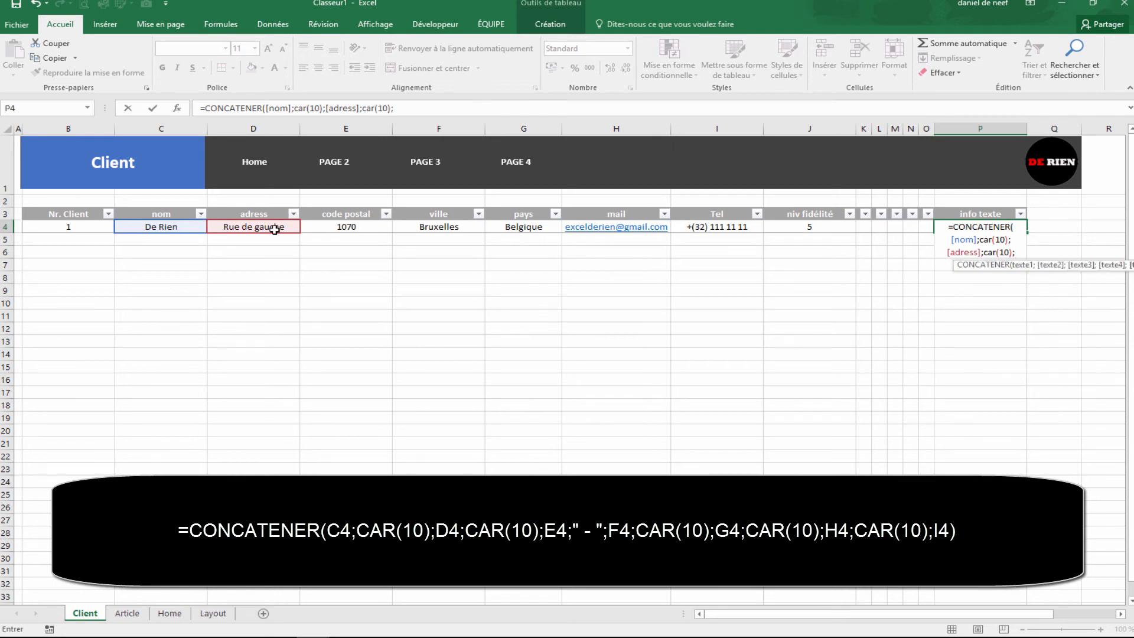
pyautogui.click(356, 227)
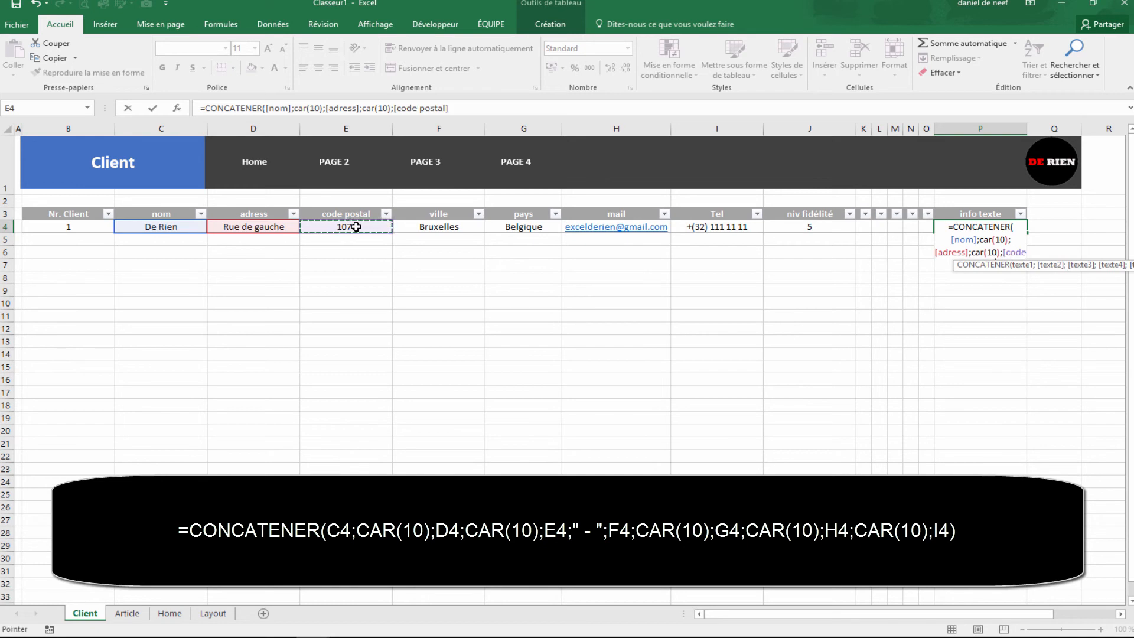
pyautogui.write(';')
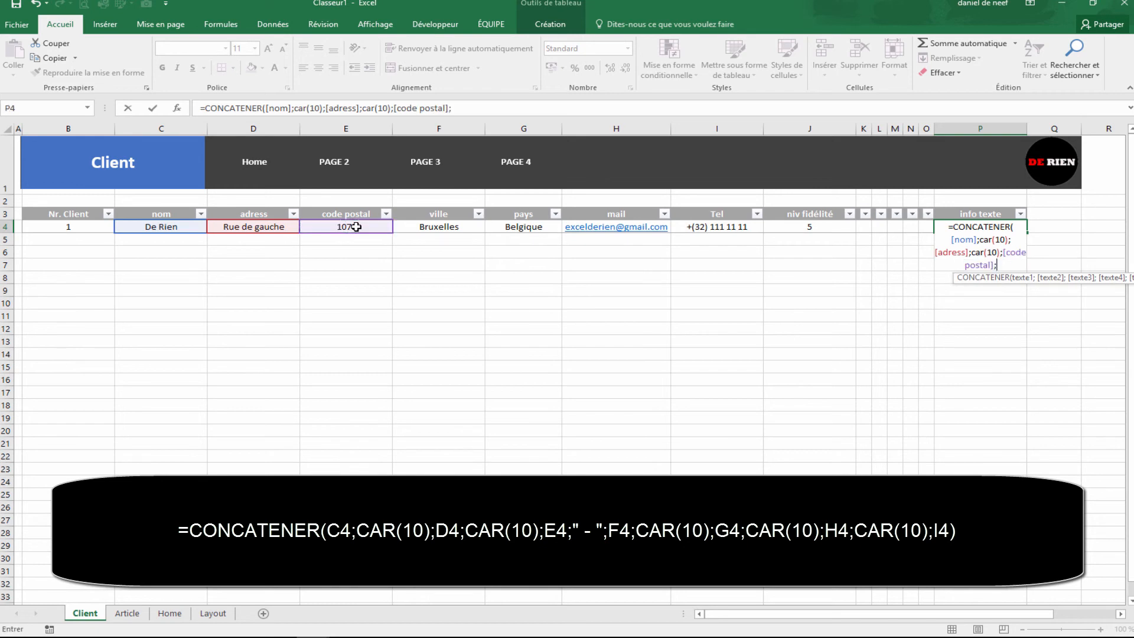
pyautogui.write('" - ";')
# Step: Add city, country, mail and Tel separated by CAR(10) line breaks, and enter the formula
pyautogui.click(420, 225)
pyautogui.write(';car')
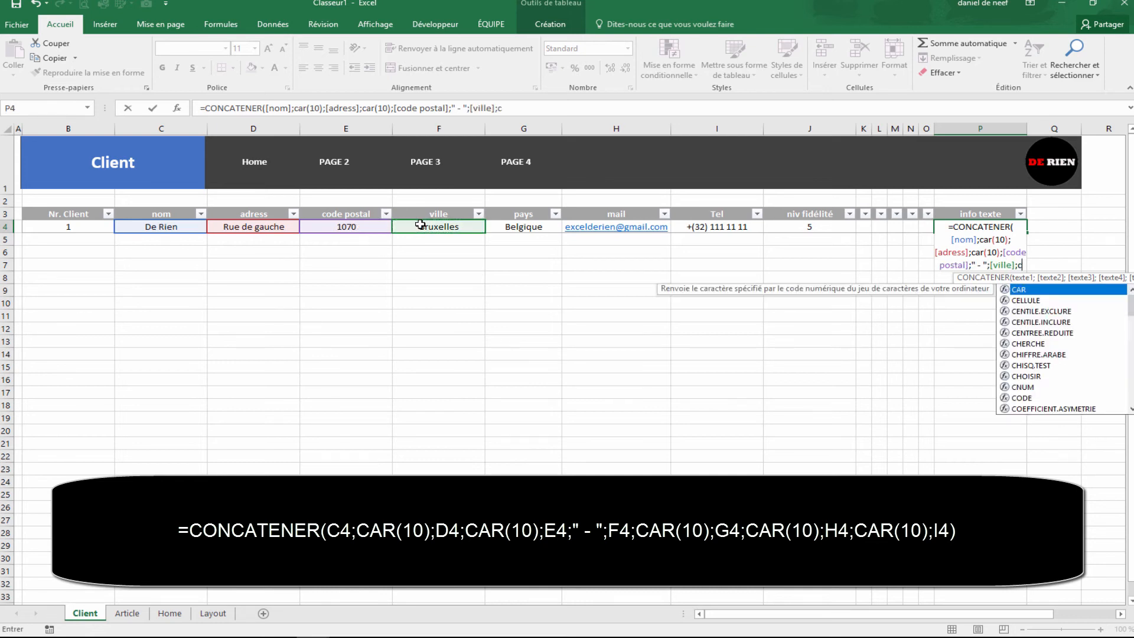
pyautogui.write('(10')
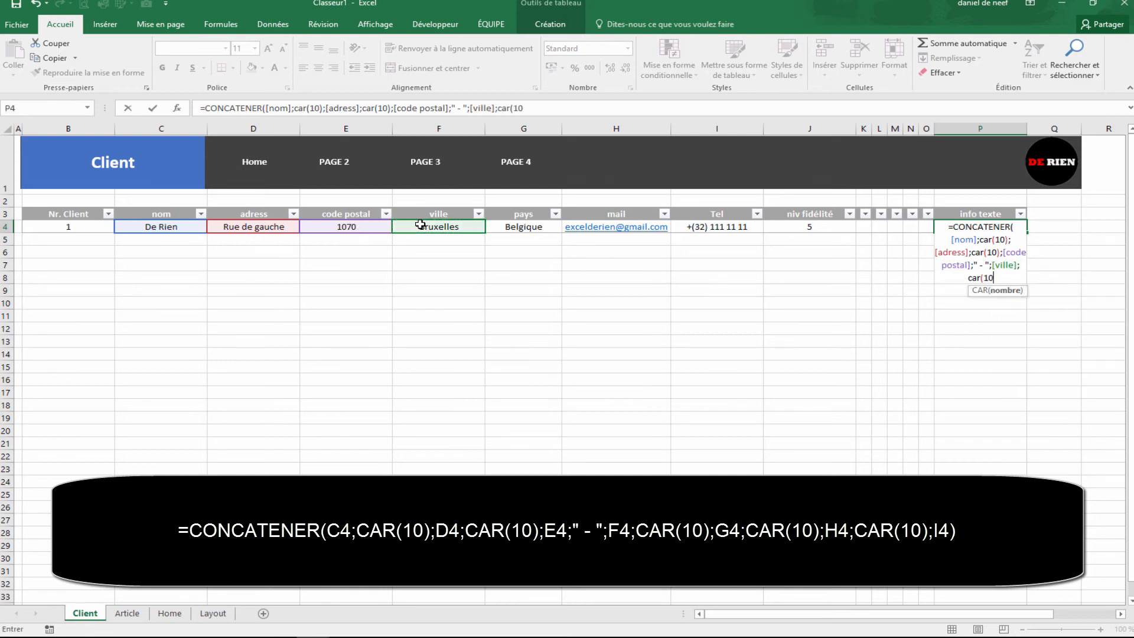
pyautogui.write(');')
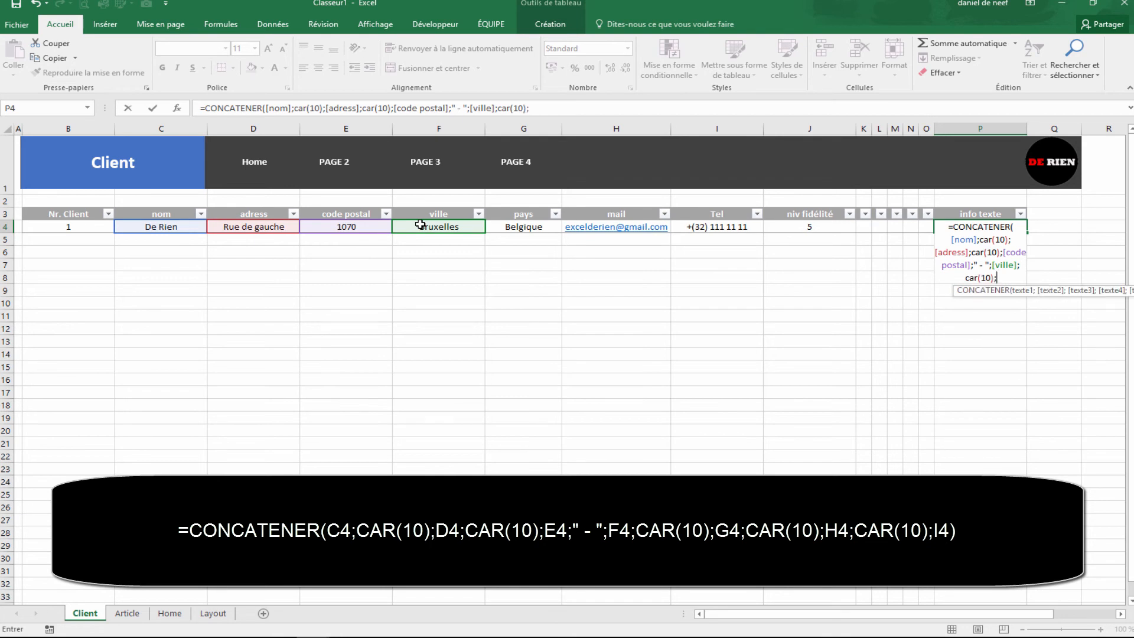
pyautogui.click(516, 229)
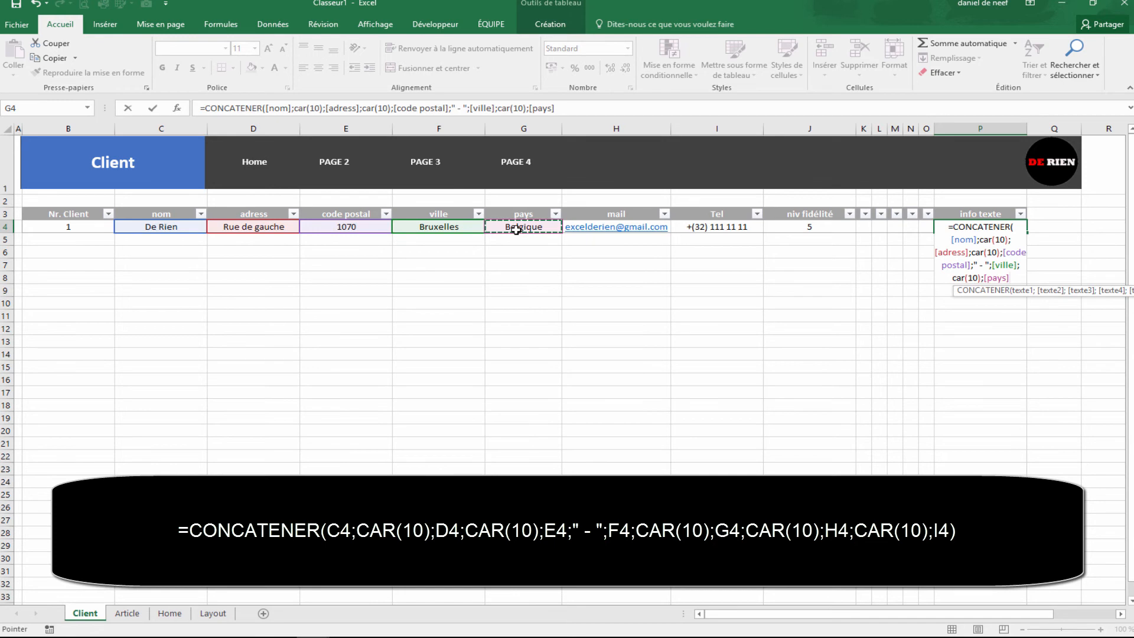
pyautogui.write(';car(10')
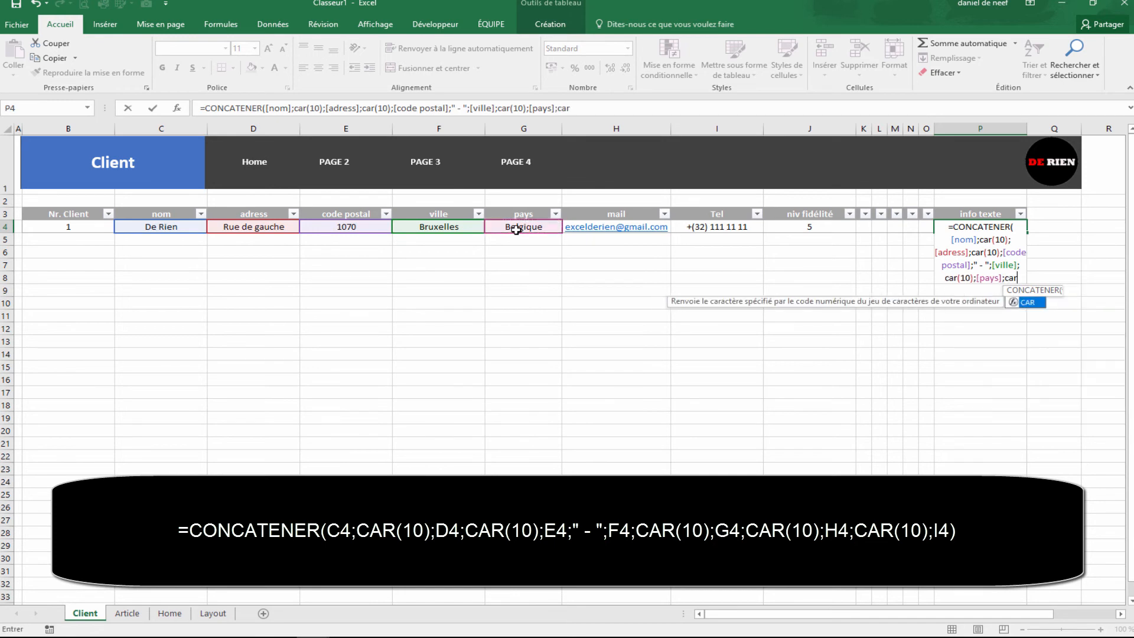
pyautogui.write(');')
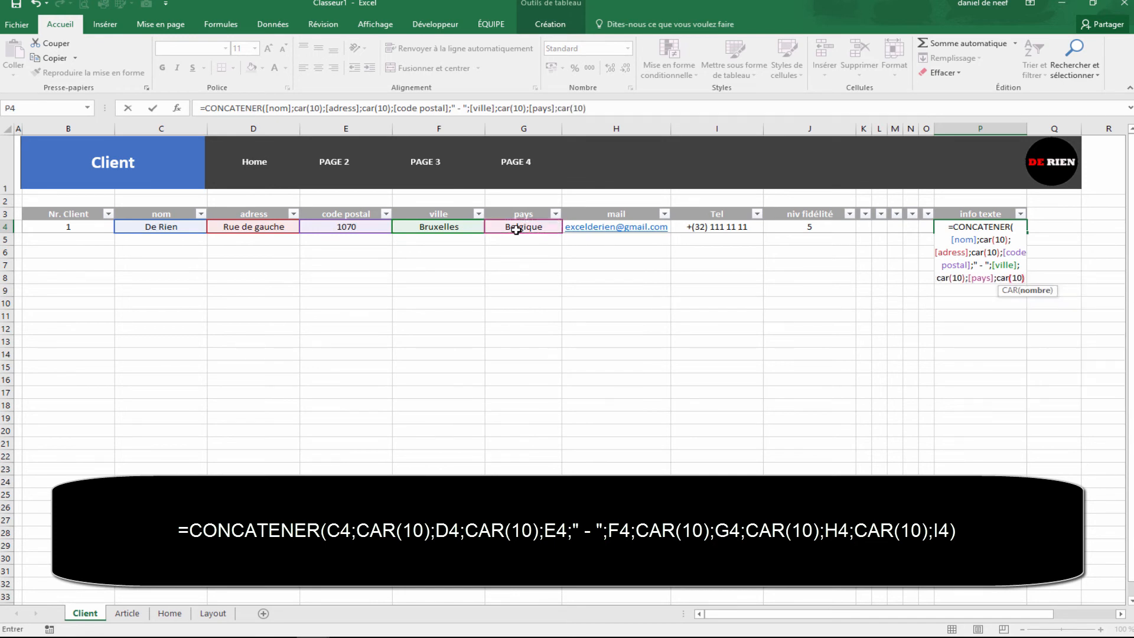
pyautogui.click(616, 224)
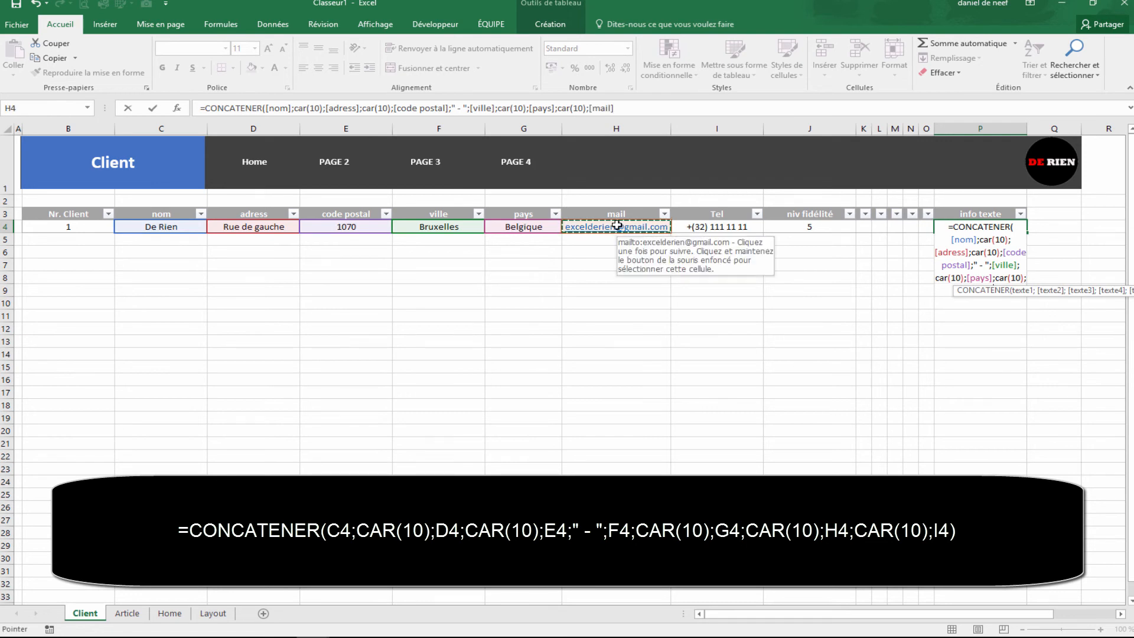
pyautogui.write(';')
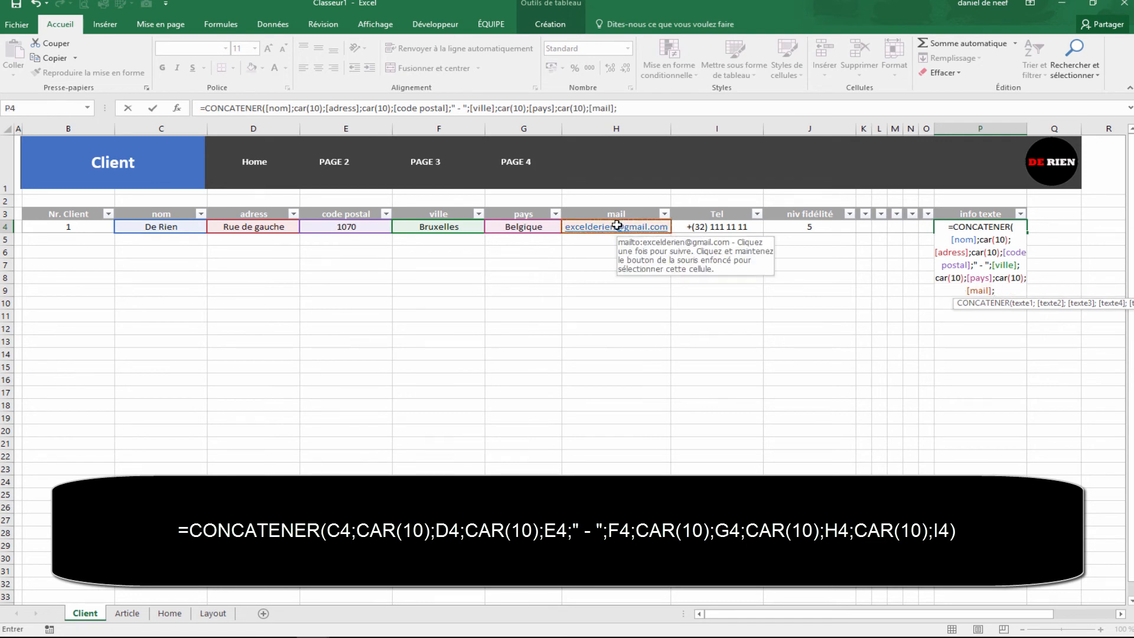
pyautogui.write('car10')
pyautogui.press('BackSpace')
pyautogui.press('BackSpace')
pyautogui.write('(10)')
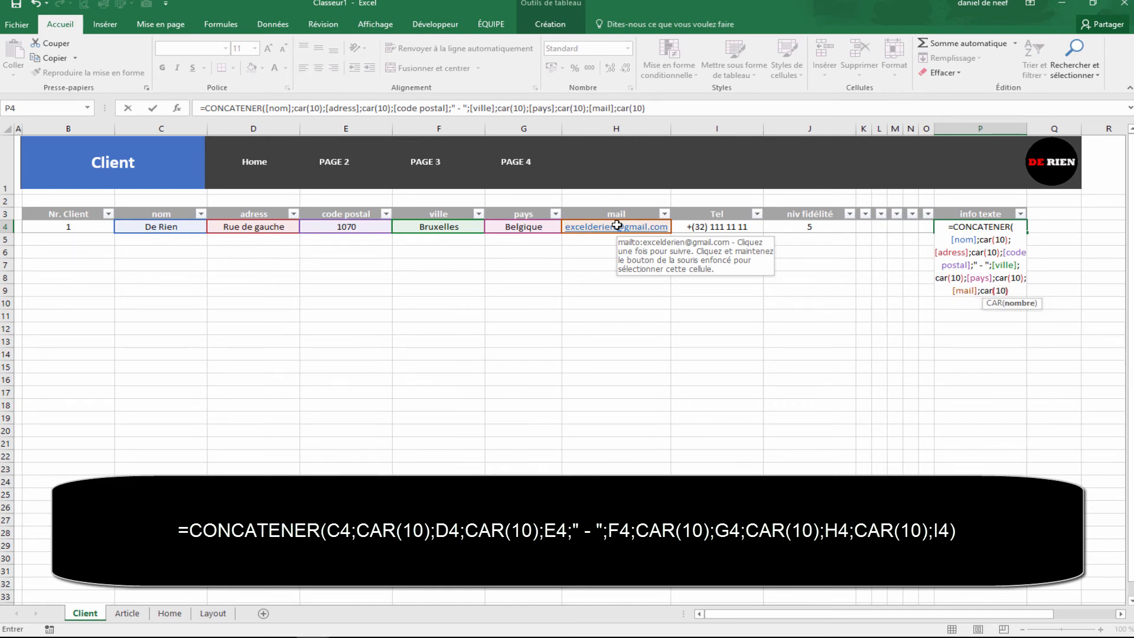
pyautogui.write(';')
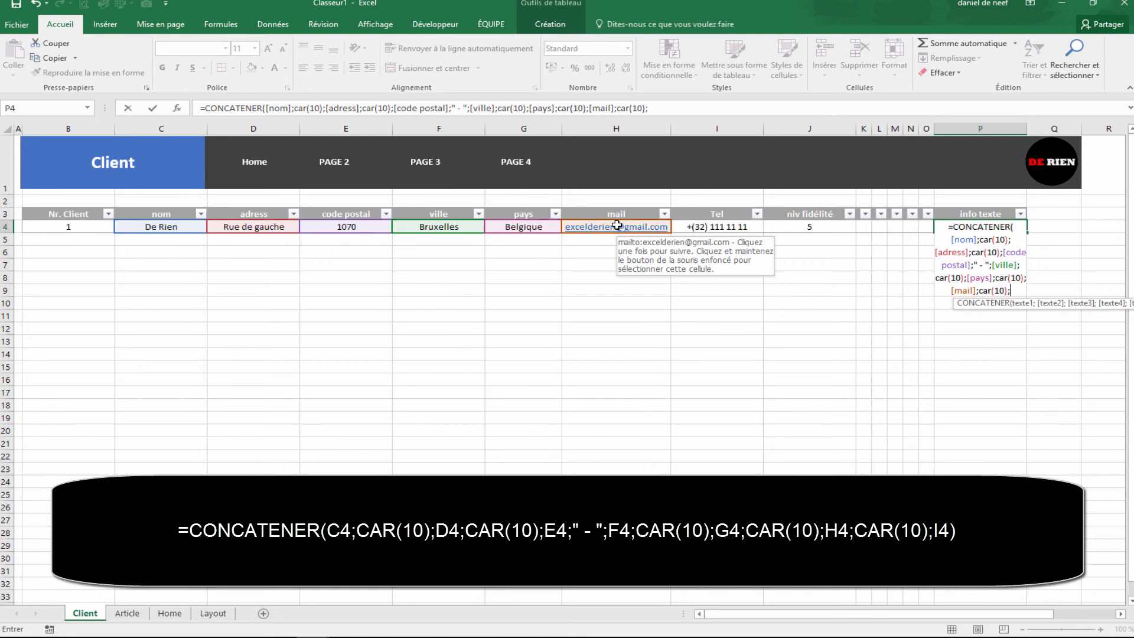
pyautogui.click(710, 227)
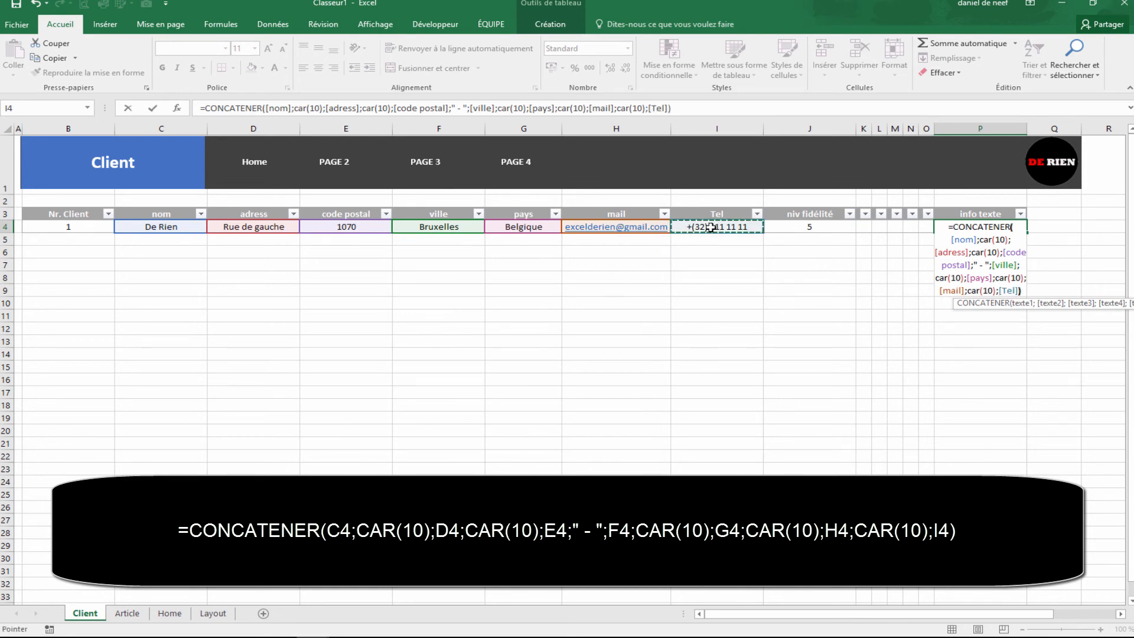
pyautogui.hotkey('ctrl', 'Return')
# Step: Widen column P so more of the combined client details fit on one line
pyautogui.click(893, 275)
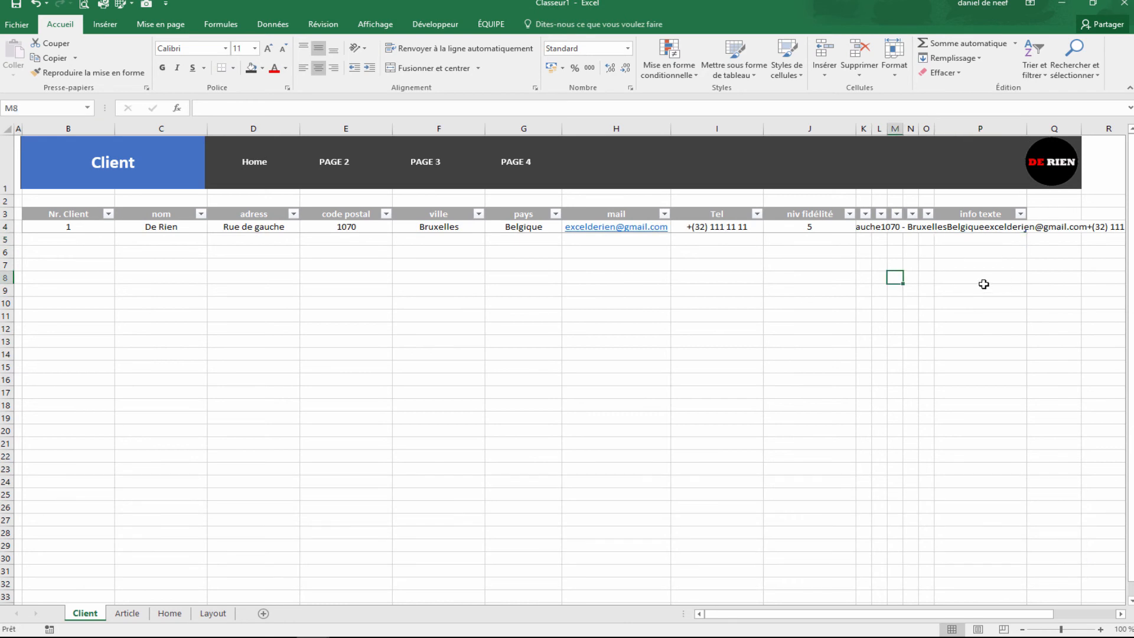
pyautogui.moveTo(1027, 128); pyautogui.dragTo(1102, 128)
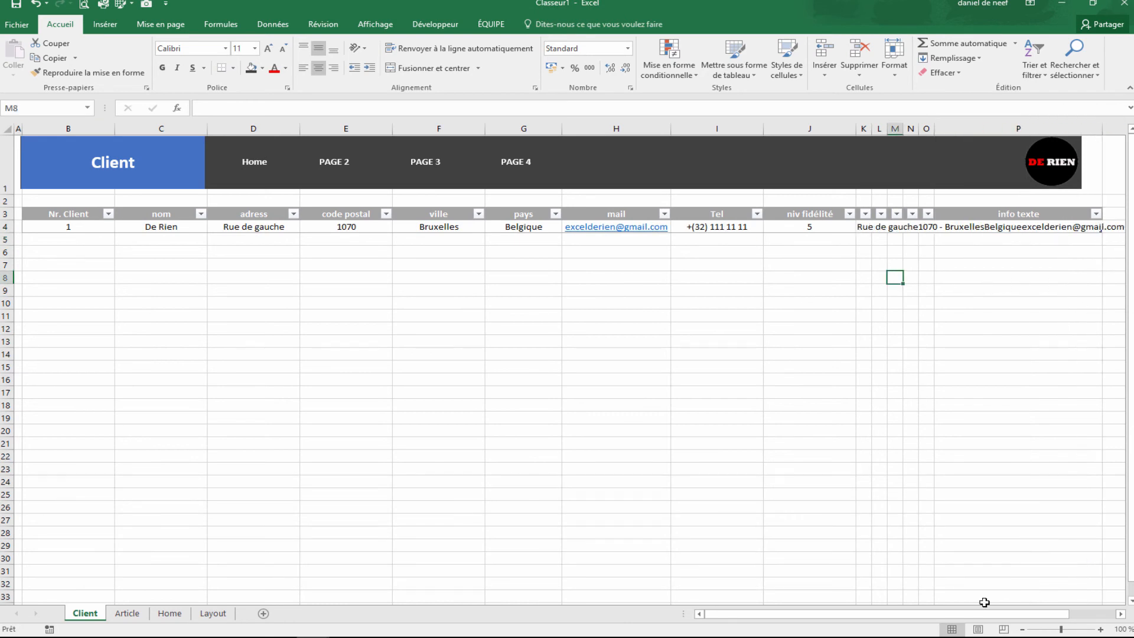
pyautogui.moveTo(942, 614); pyautogui.dragTo(989, 614)
pyautogui.moveTo(1002, 139); pyautogui.dragTo(1084, 140)
# Step: Turn Wrap Text on for the info texte cell P4, then off again
pyautogui.click(872, 226)
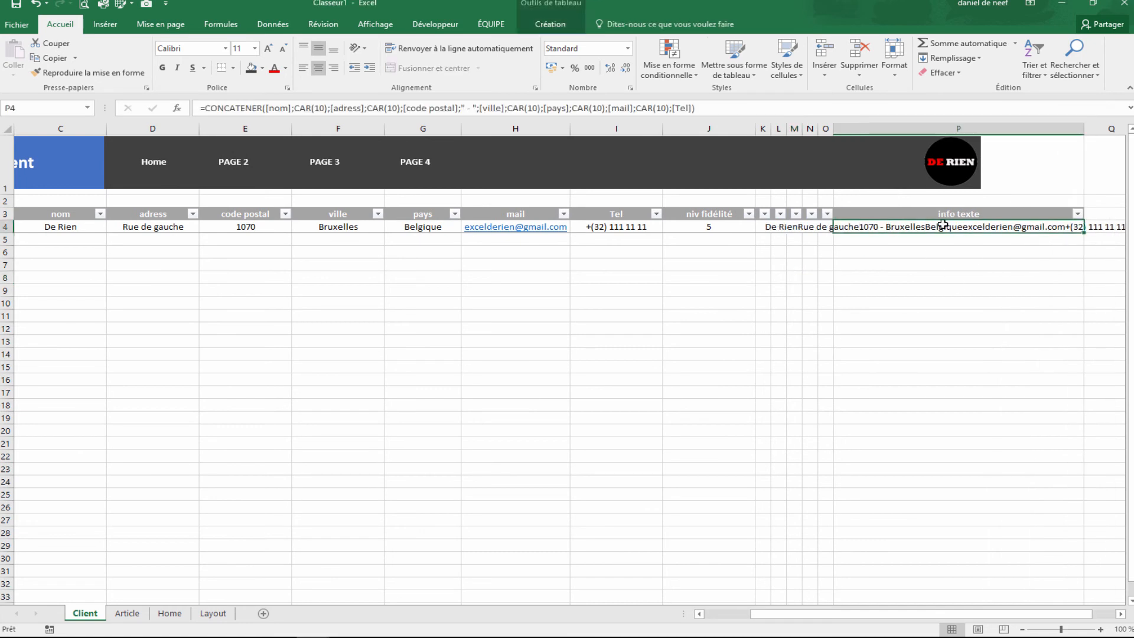
pyautogui.click(438, 50)
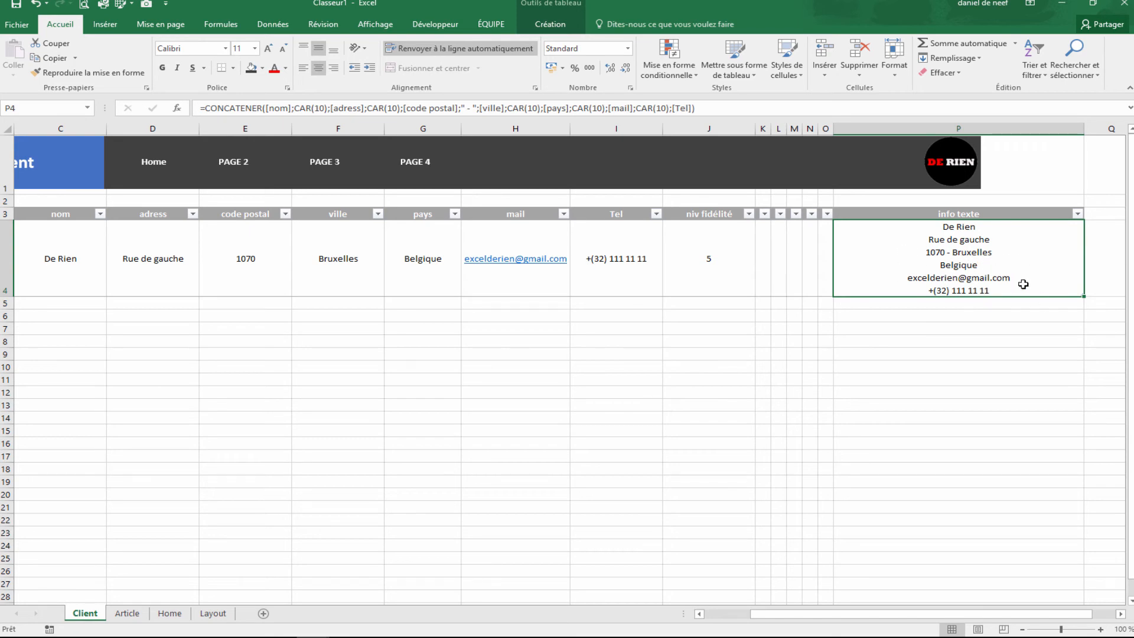
pyautogui.click(911, 400)
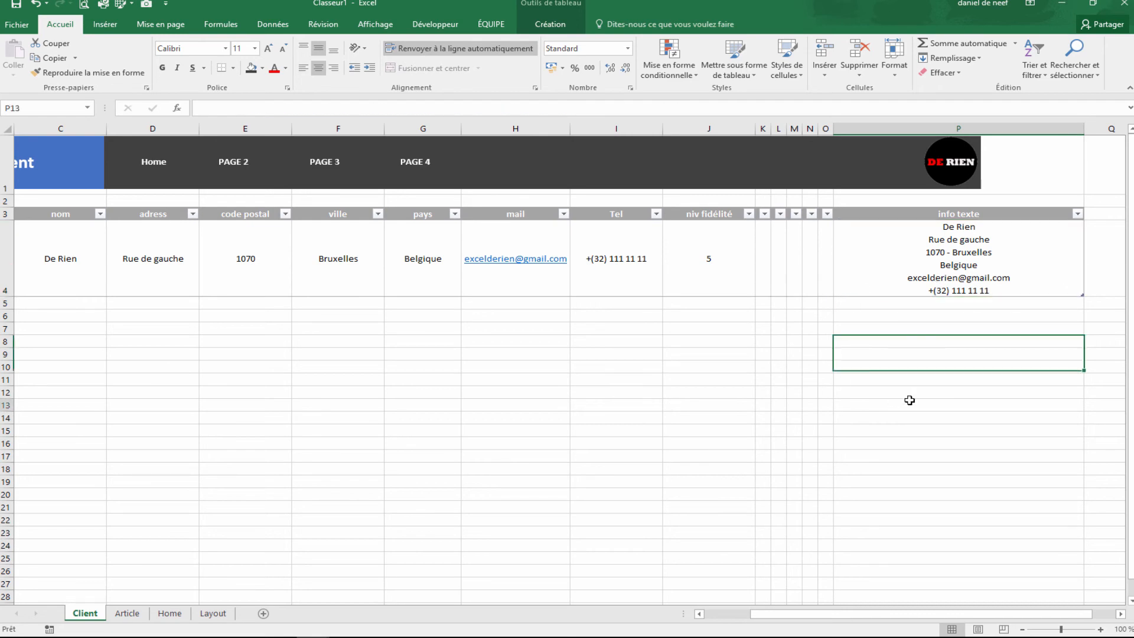
pyautogui.click(968, 292)
pyautogui.click(444, 51)
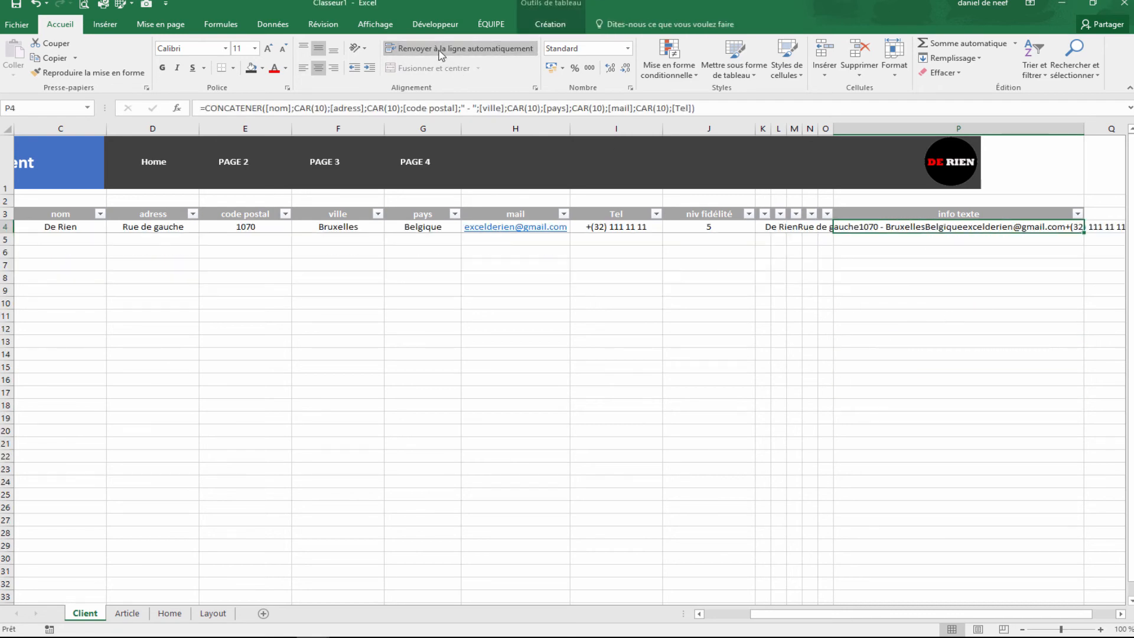
pyautogui.click(862, 276)
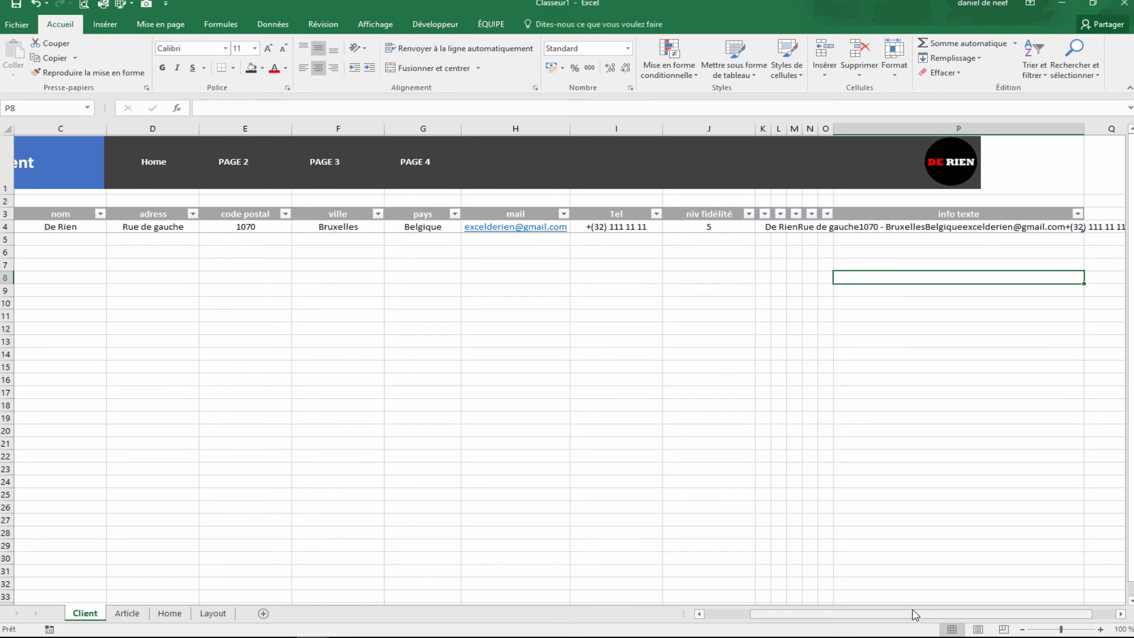
# Step: Scroll back left to the star columns and step across K4–N4 in row 4
pyautogui.moveTo(921, 614); pyautogui.dragTo(875, 613)
pyautogui.click(910, 455)
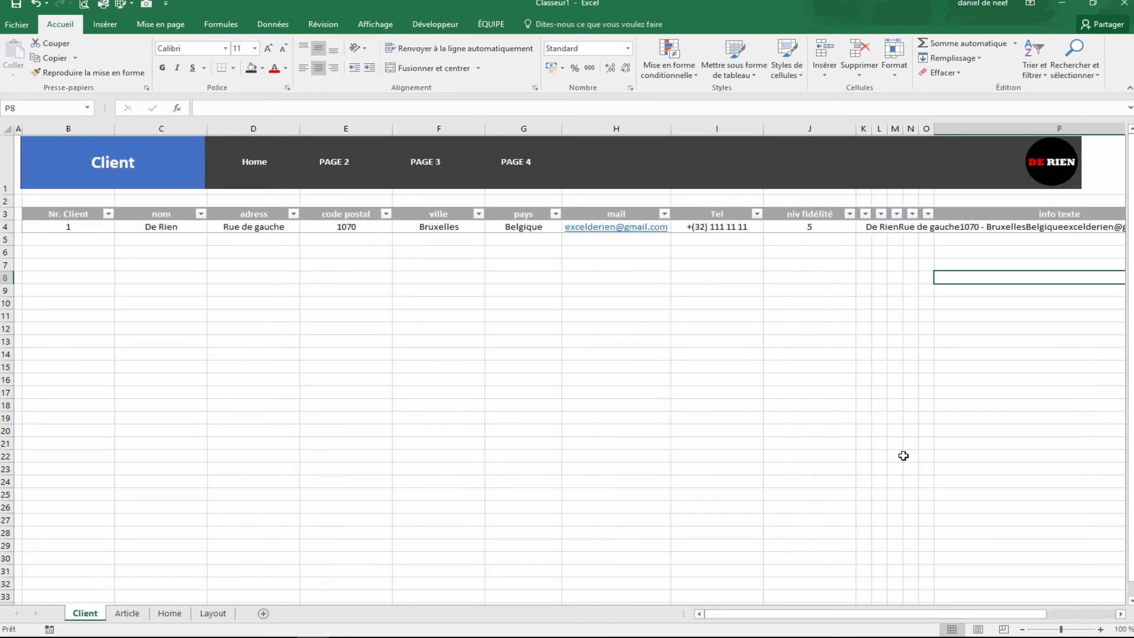
pyautogui.click(972, 231)
pyautogui.hscroll(3, 799, 383)
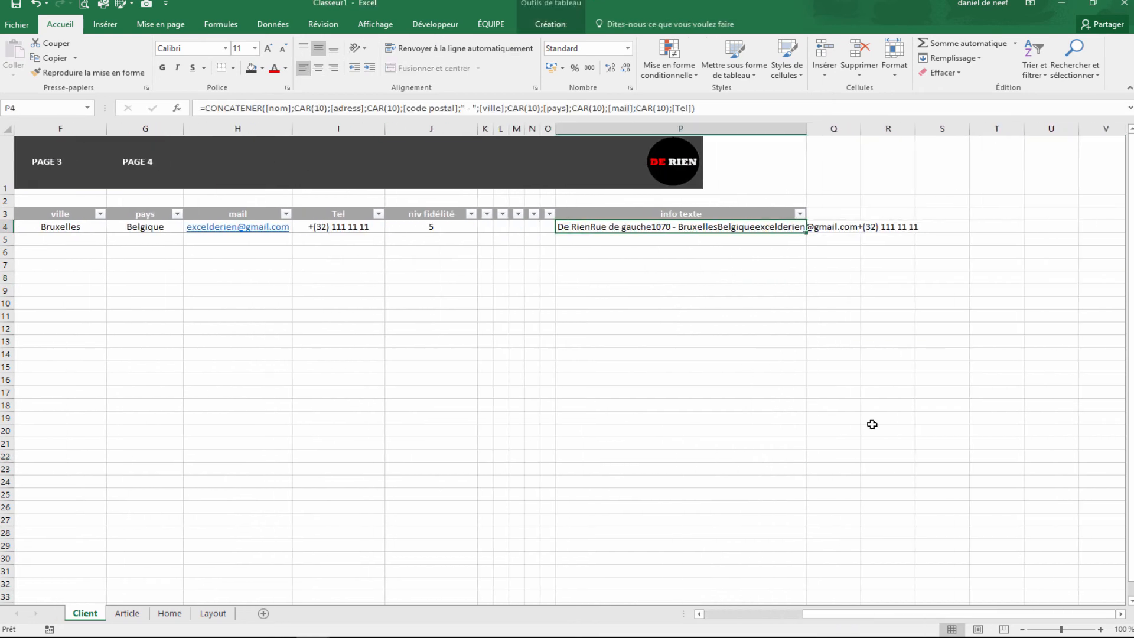
pyautogui.click(886, 432)
pyautogui.moveTo(880, 614); pyautogui.dragTo(699, 620)
pyautogui.click(863, 406)
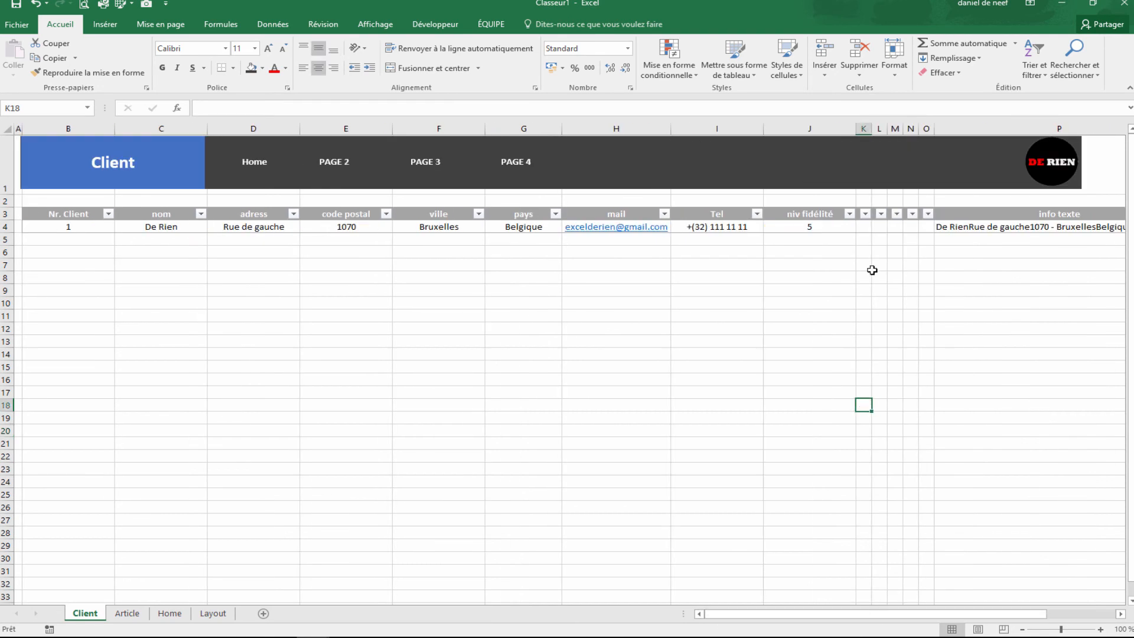
pyautogui.click(797, 225)
pyautogui.click(873, 228)
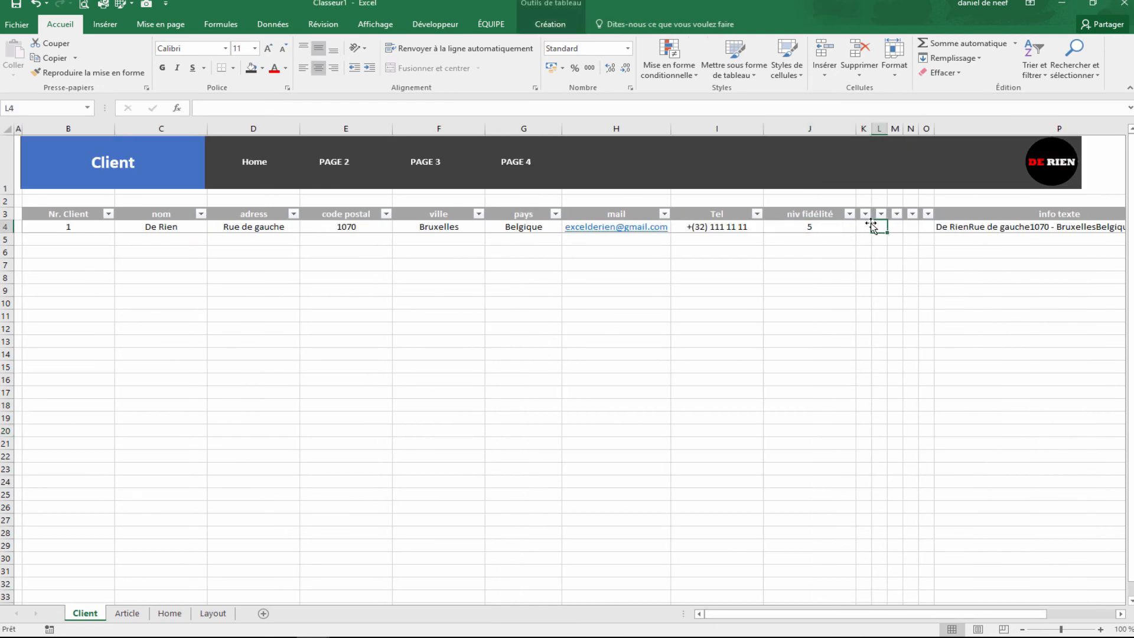
pyautogui.press('Left')
pyautogui.press('Right')
pyautogui.press('Right')
pyautogui.press('Right')
pyautogui.press('Right')
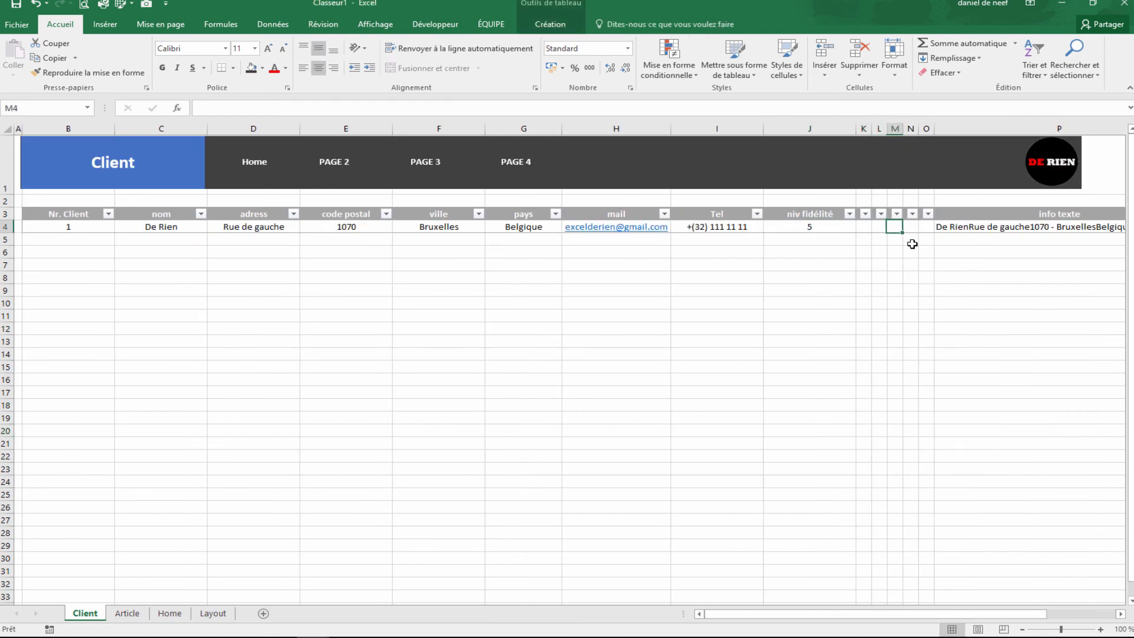
pyautogui.press('Left')
pyautogui.press('Left')
pyautogui.press('Left')
pyautogui.press('Left')
pyautogui.press('Left')
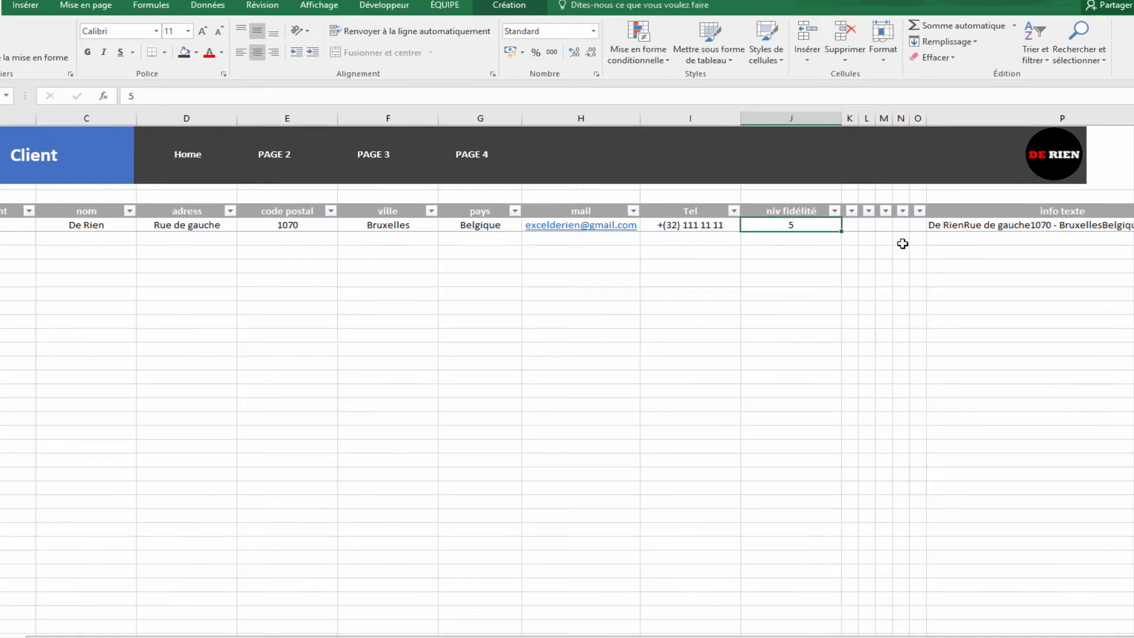
# Step: Enter an IF formula in K4 returning 1 when the fidelity level is at least 1
pyautogui.press('Right')
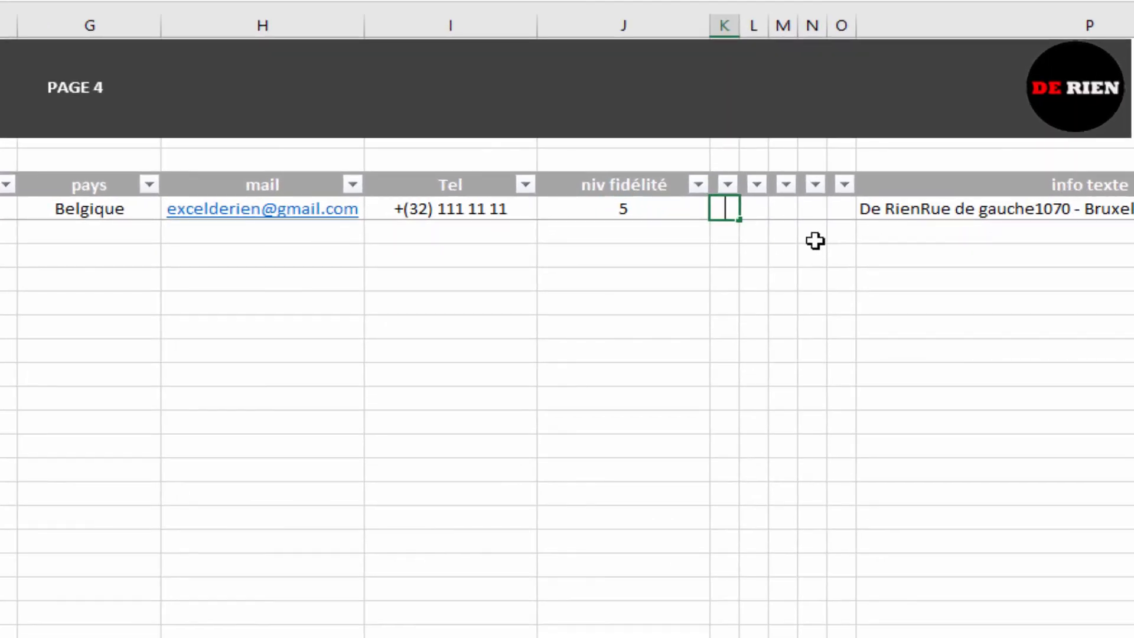
pyautogui.write('=si')
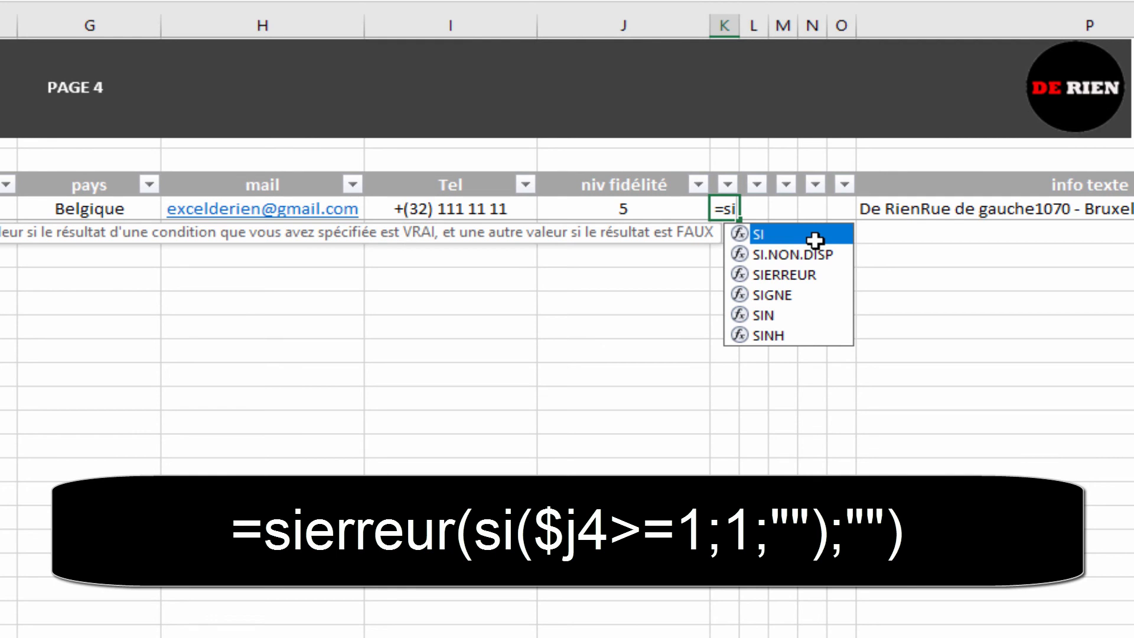
pyautogui.click(600, 207)
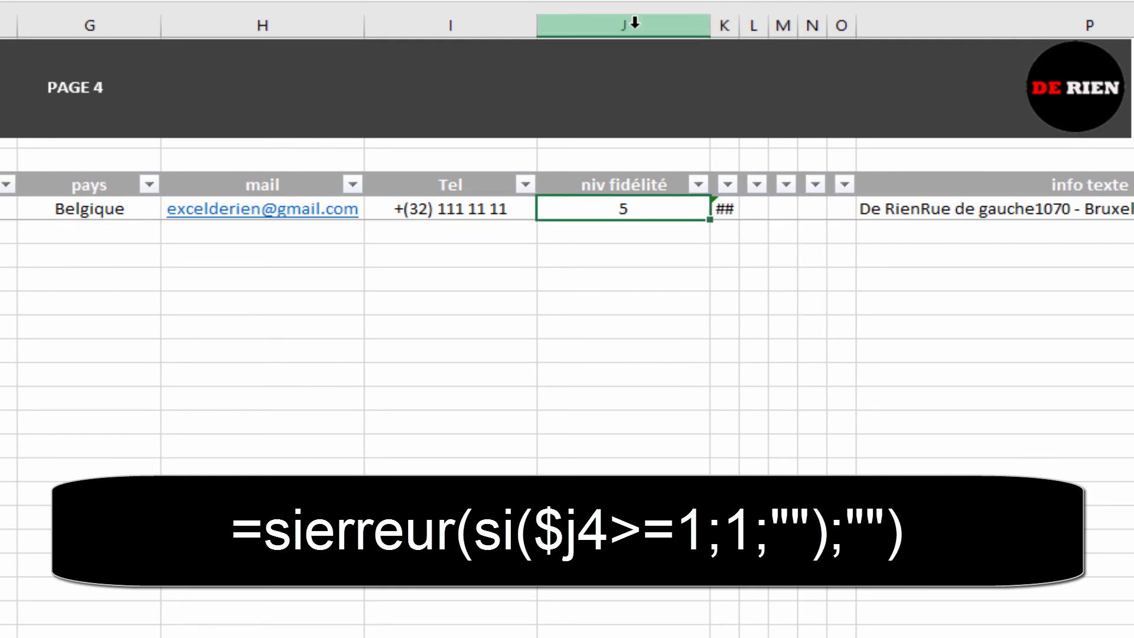
pyautogui.click(727, 210)
pyautogui.write('=si')
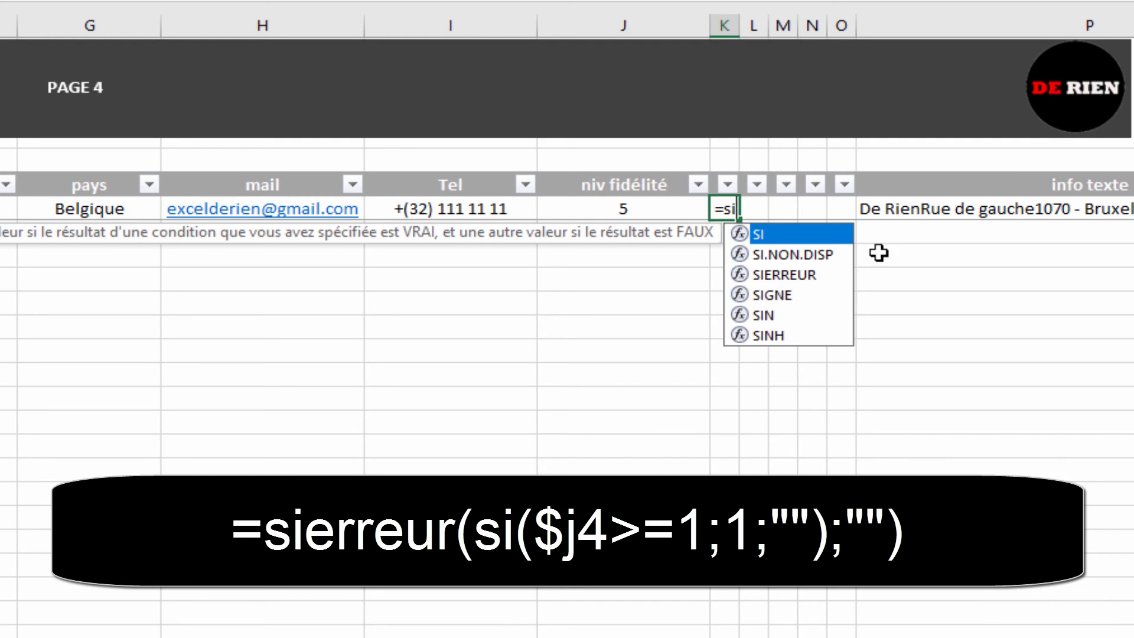
pyautogui.write('(')
pyautogui.click(609, 211)
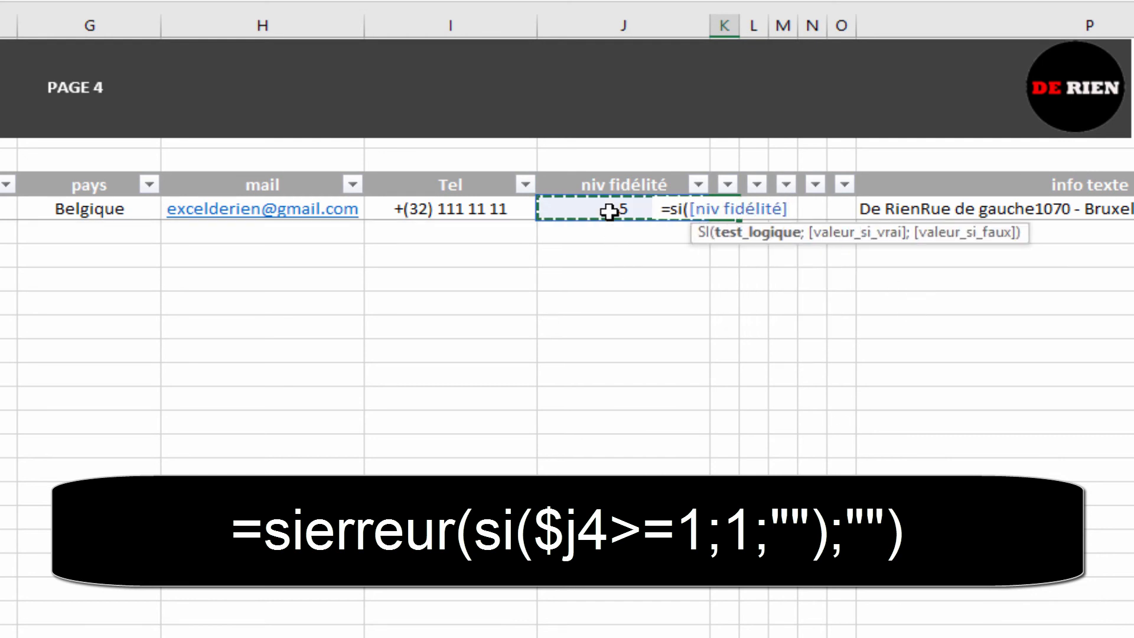
pyautogui.write('>')
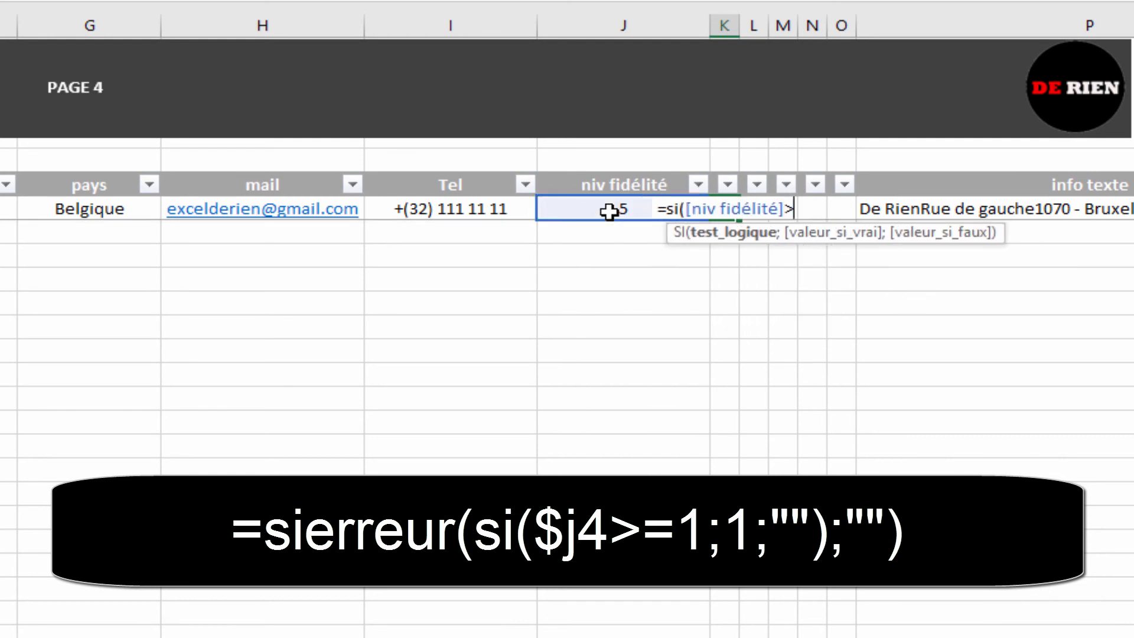
pyautogui.write('=1')
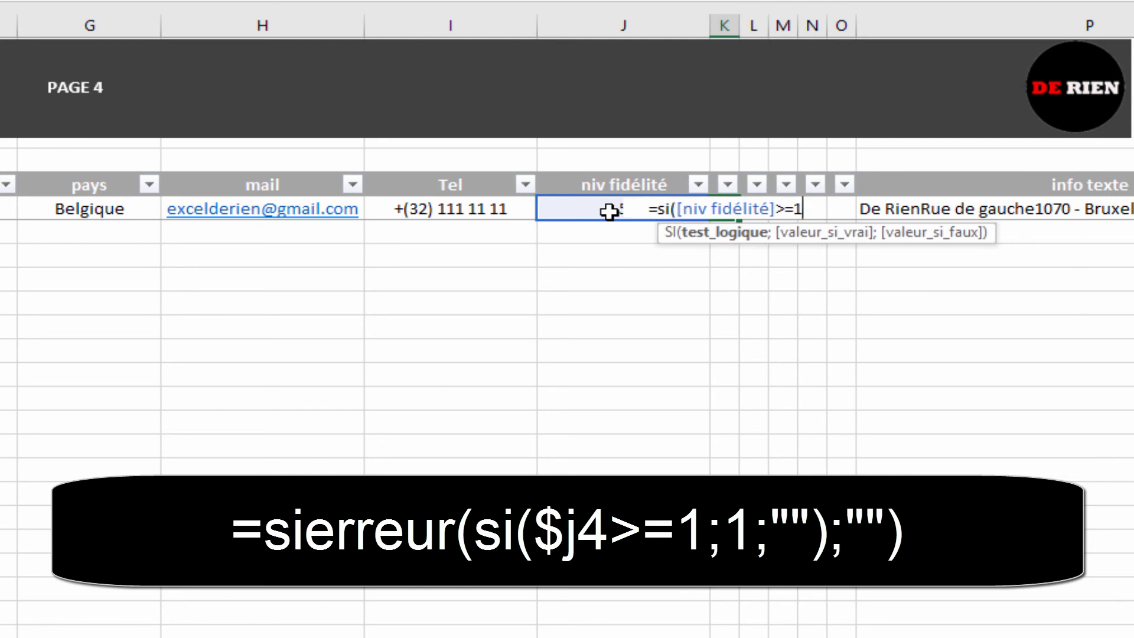
pyautogui.write(';1')
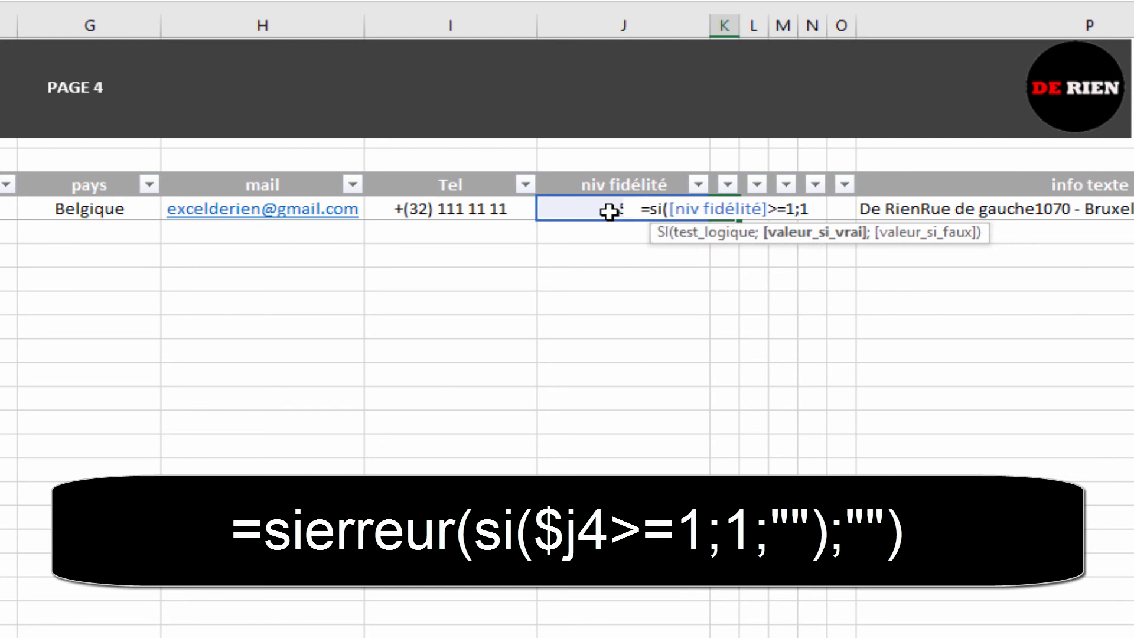
pyautogui.write(';')
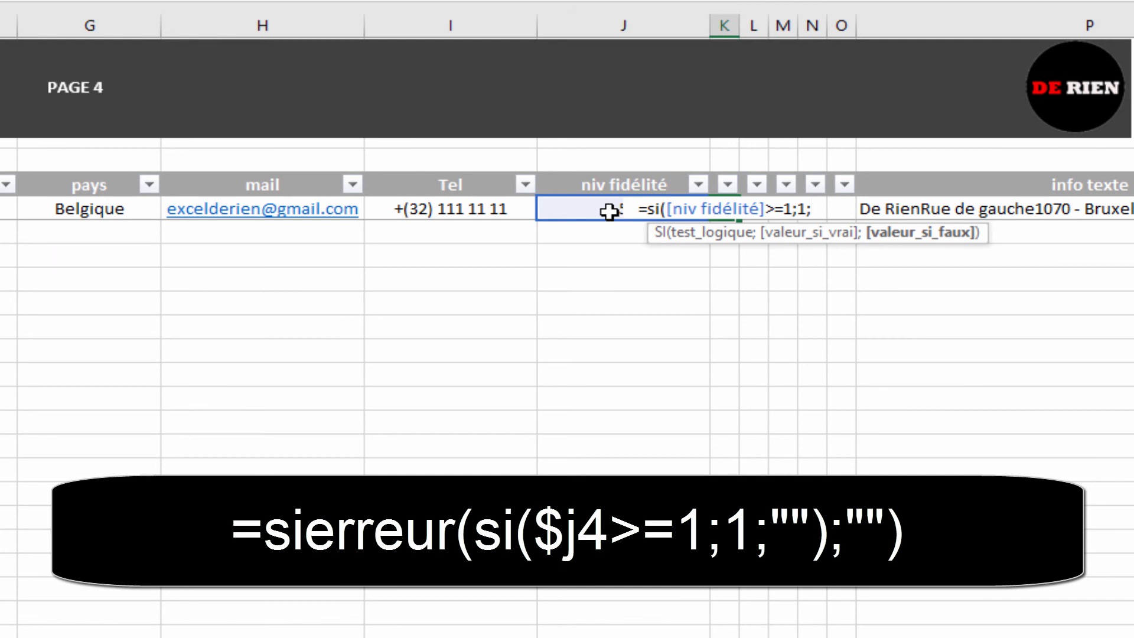
pyautogui.write('""')
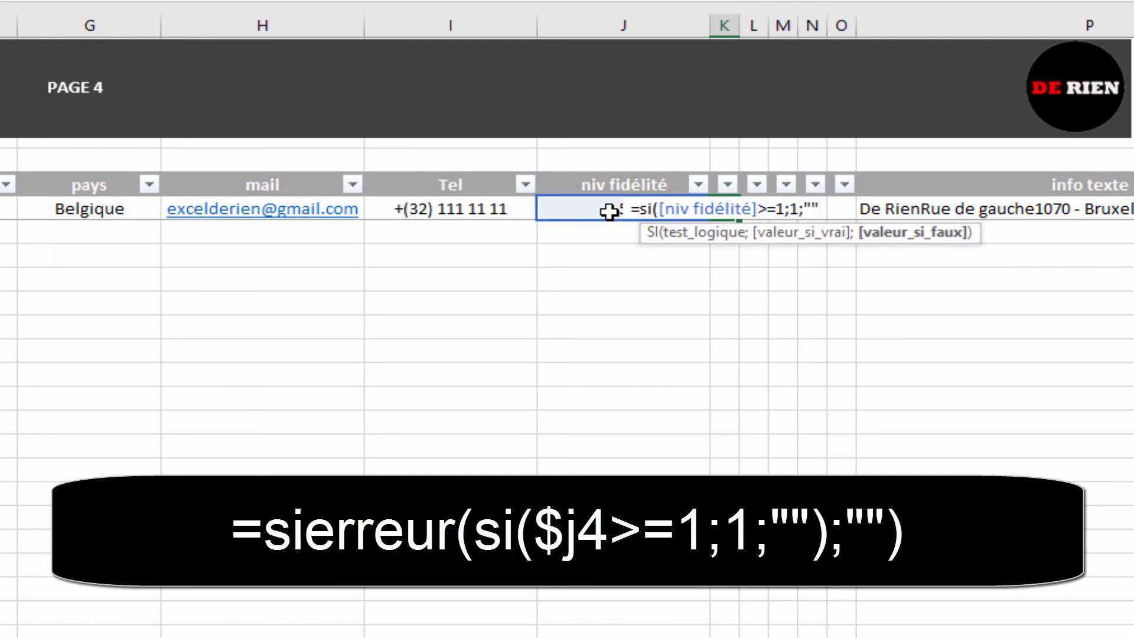
pyautogui.press('Return')
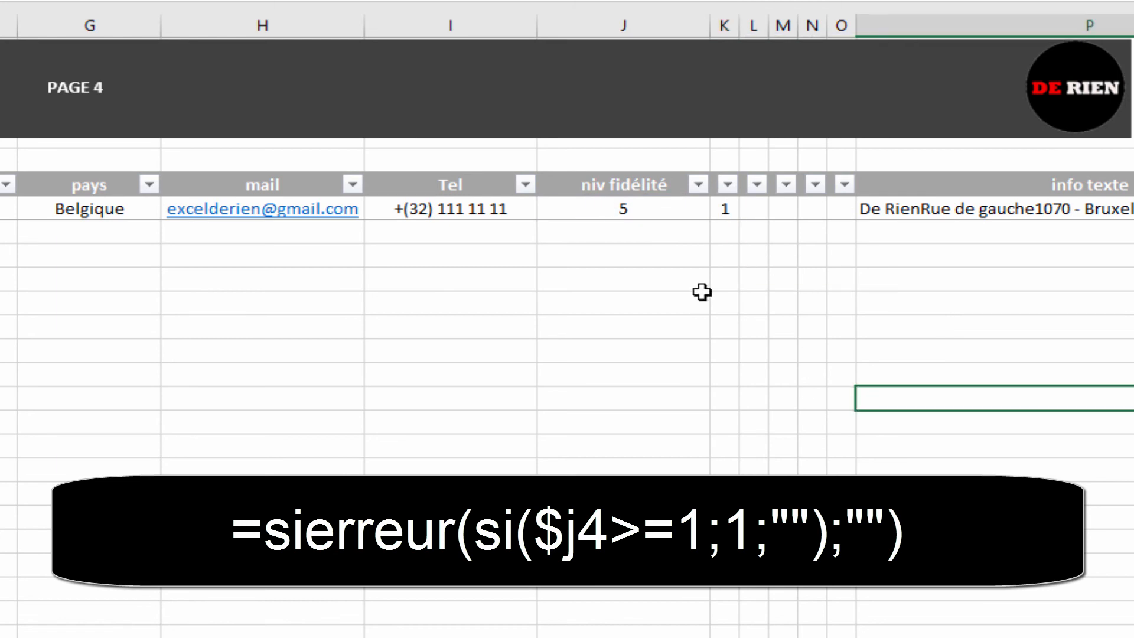
# Step: Replace the fidelity level in J4 with 1
pyautogui.click(661, 209)
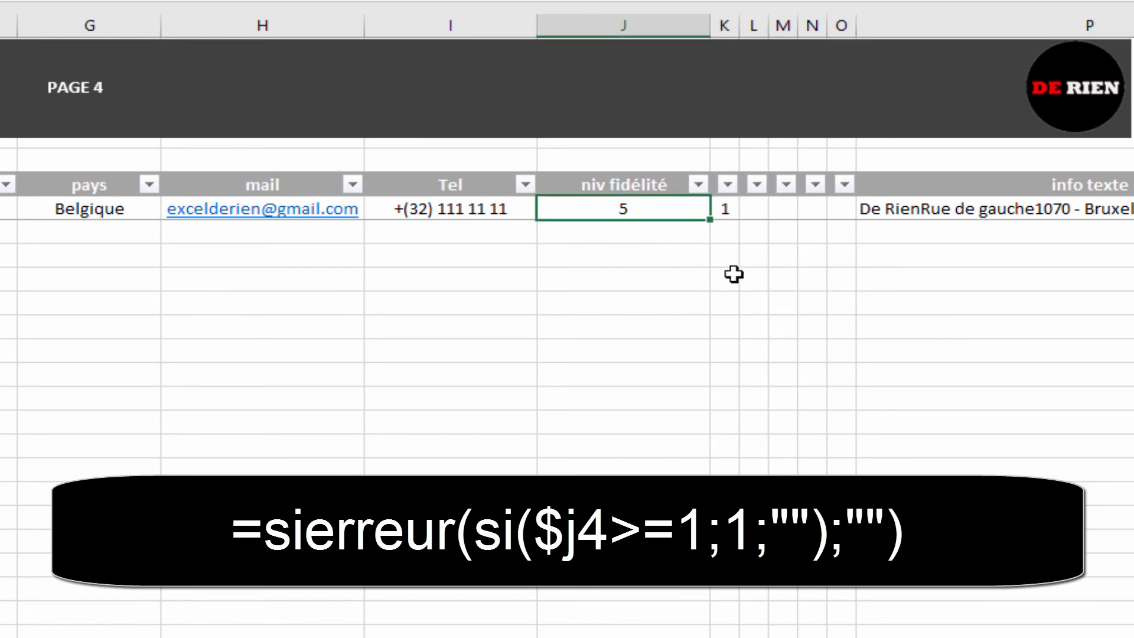
pyautogui.press('Delete')
pyautogui.press('Down')
pyautogui.press('Up')
pyautogui.write('1')
pyautogui.press('Return')
# Step: Select K4 to check that its formula still returns 1
pyautogui.click(807, 270)
pyautogui.click(724, 210)
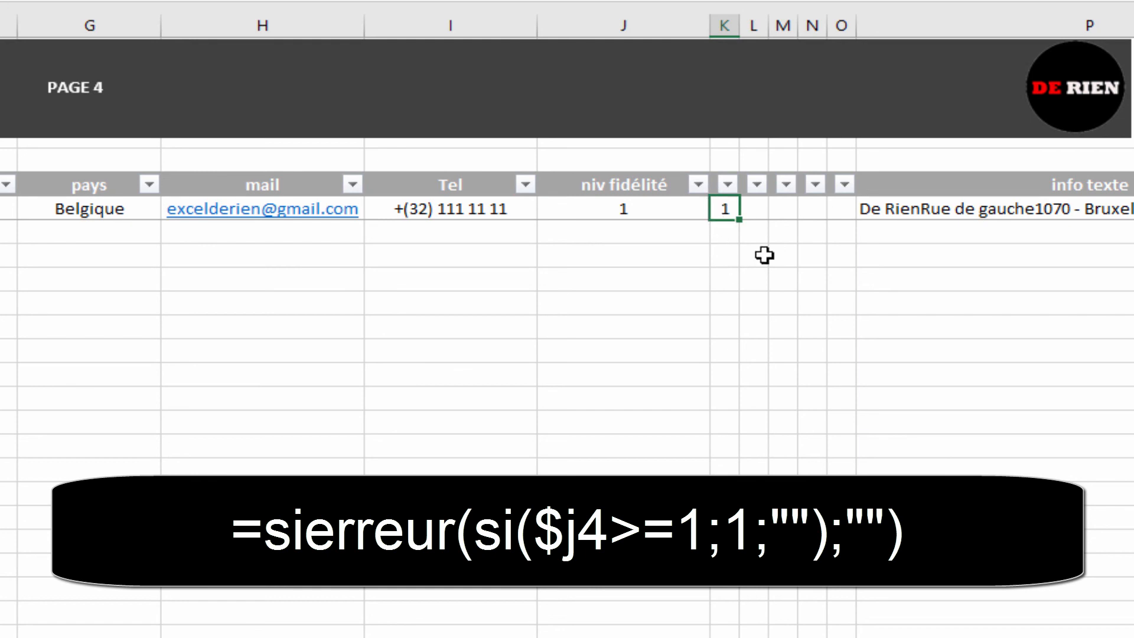
pyautogui.click(637, 298)
pyautogui.click(734, 208)
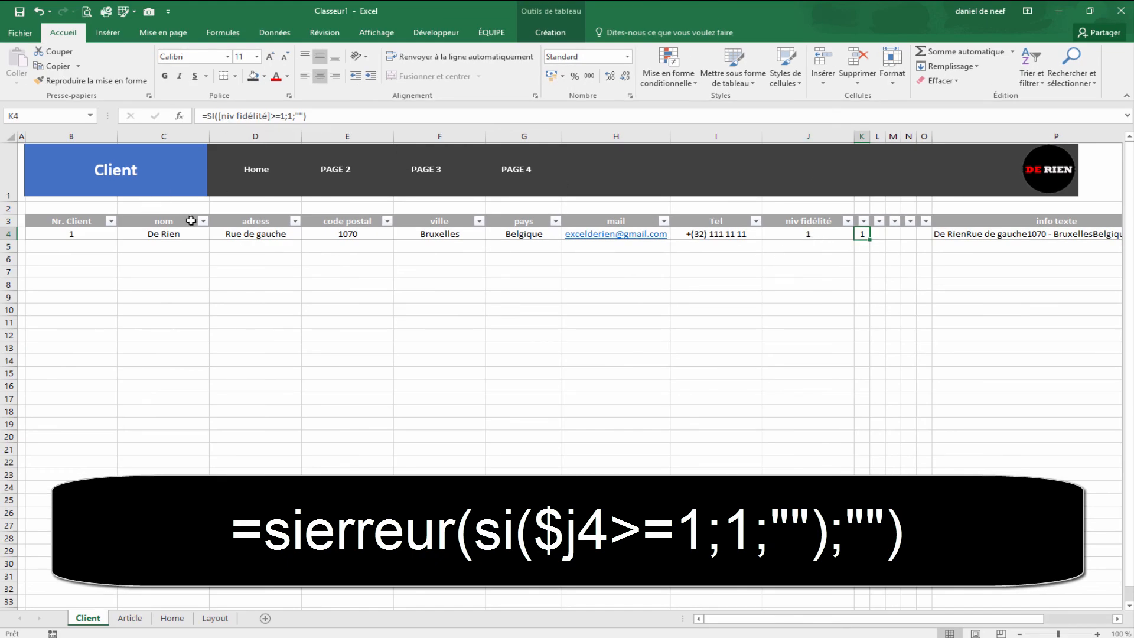
# Step: Change K4's formula to =SI($J4>=1;1;"") and fill it right to O4
pyautogui.click(248, 118)
pyautogui.click(269, 117)
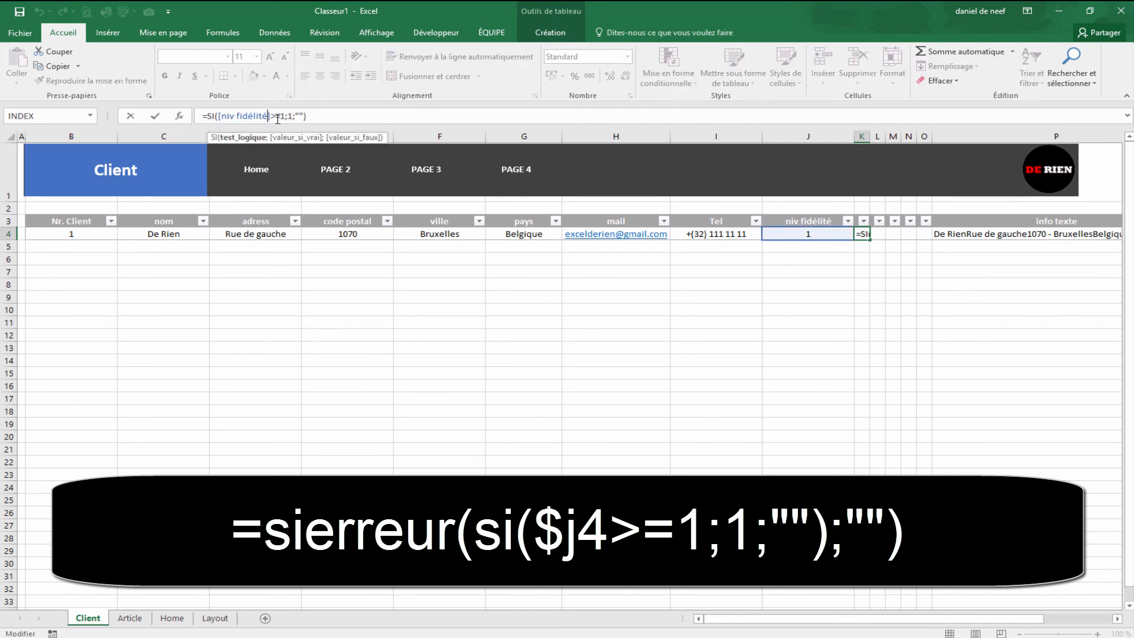
pyautogui.press('BackSpace')
pyautogui.press('BackSpace')
pyautogui.press('BackSpace')
pyautogui.press('BackSpace')
pyautogui.press('BackSpace')
pyautogui.press('BackSpace')
pyautogui.press('BackSpace')
pyautogui.press('BackSpace')
pyautogui.press('BackSpace')
pyautogui.press('BackSpace')
pyautogui.press('BackSpace')
pyautogui.press('BackSpace')
pyautogui.press('BackSpace')
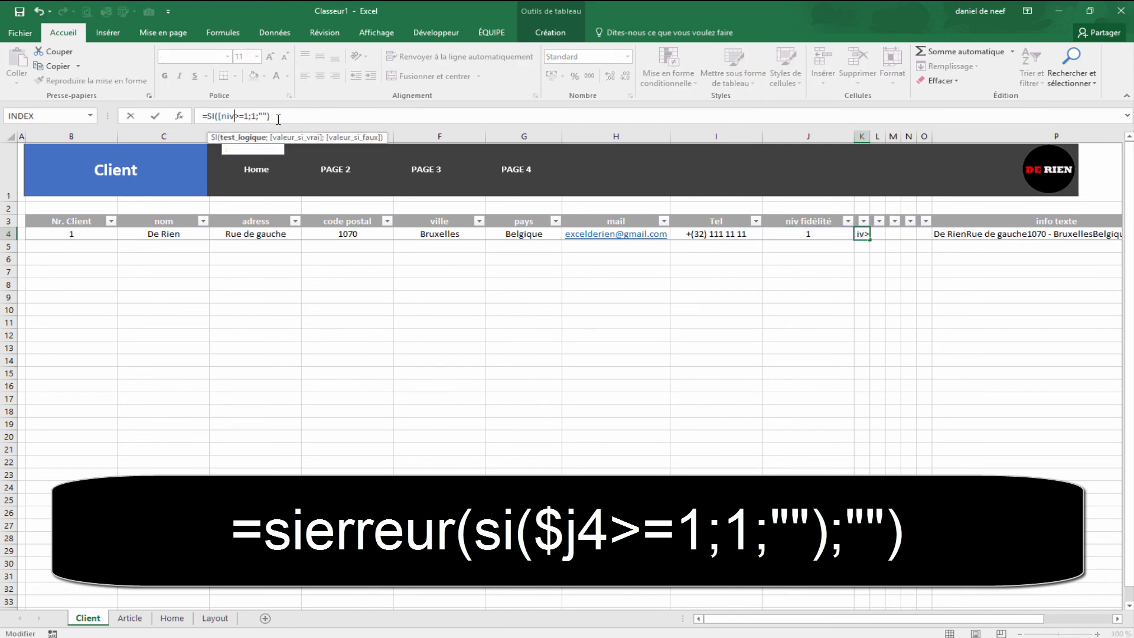
pyautogui.press('BackSpace')
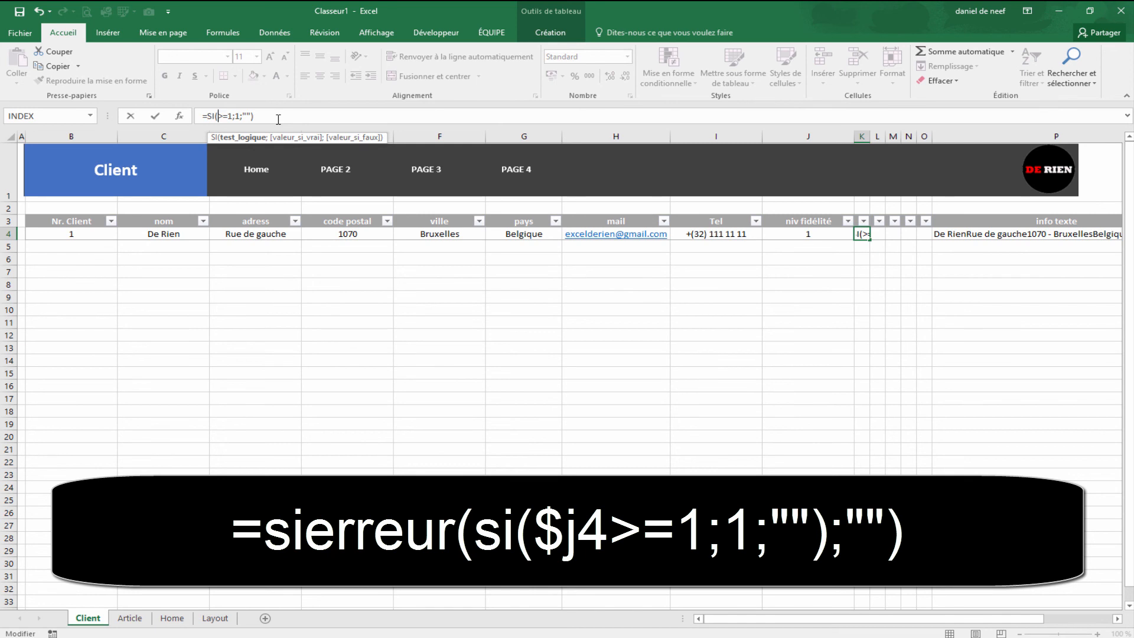
pyautogui.write('$j4')
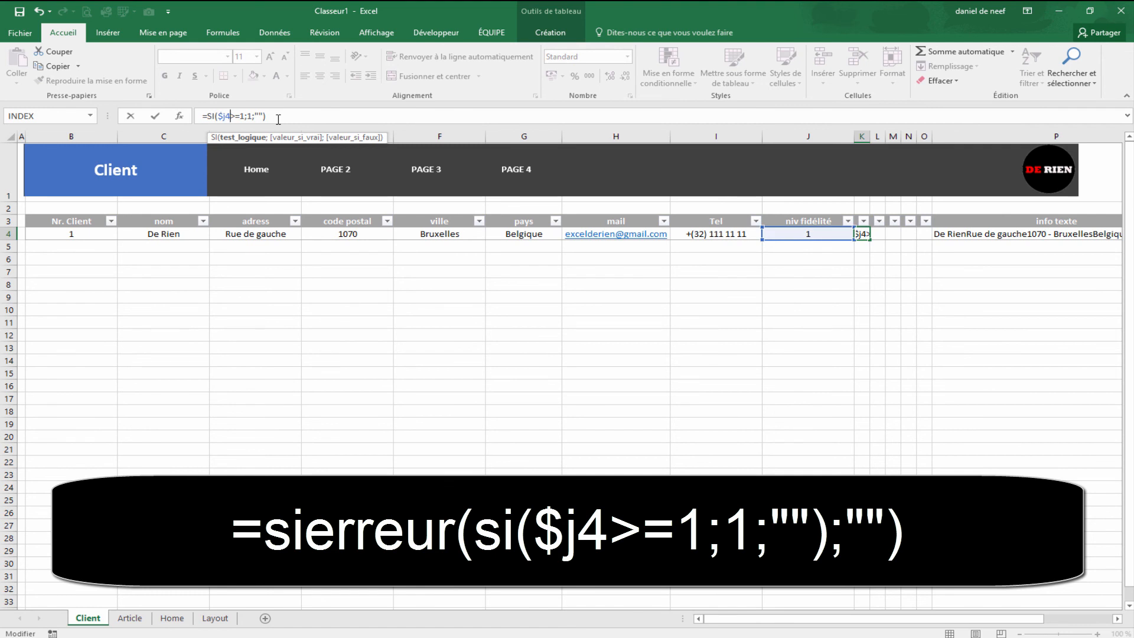
pyautogui.press('Return')
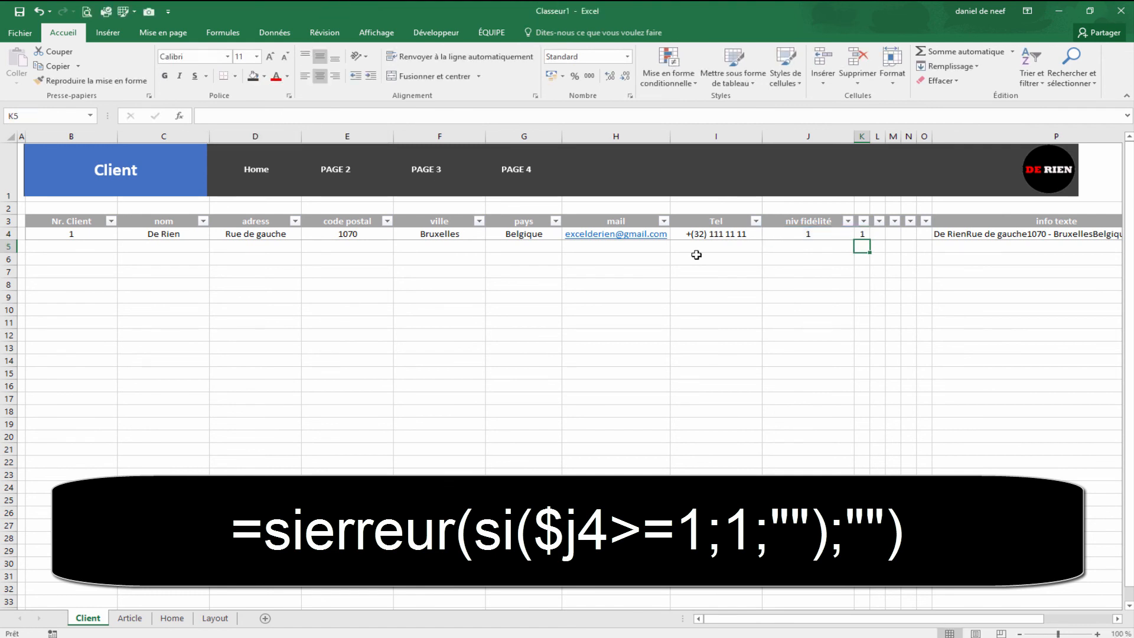
pyautogui.click(864, 235)
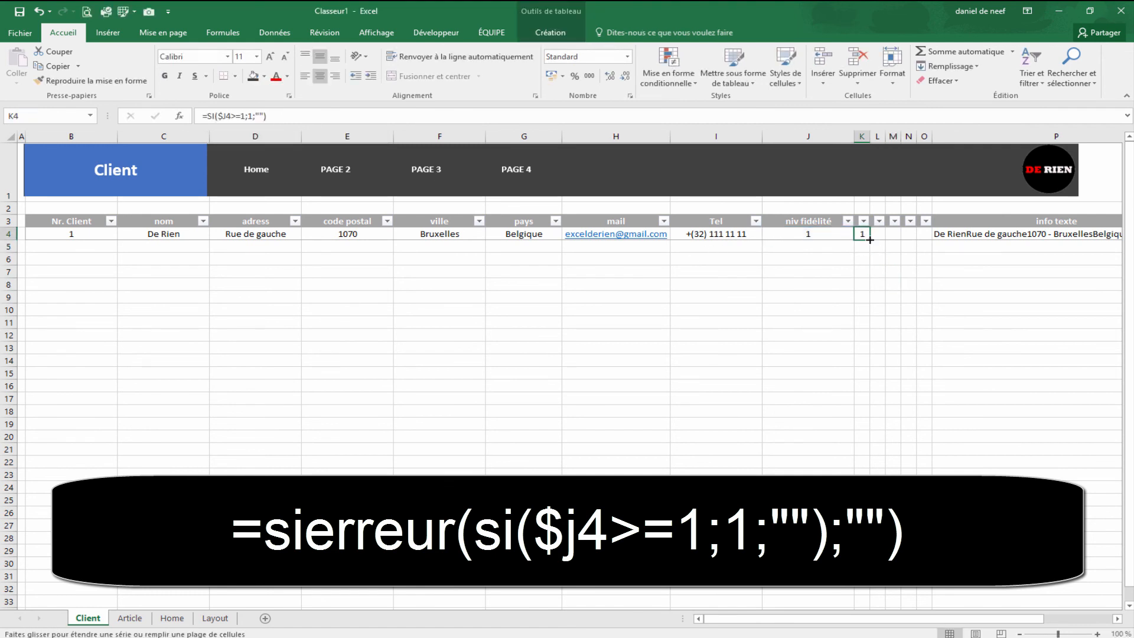
pyautogui.moveTo(870, 240); pyautogui.dragTo(928, 240)
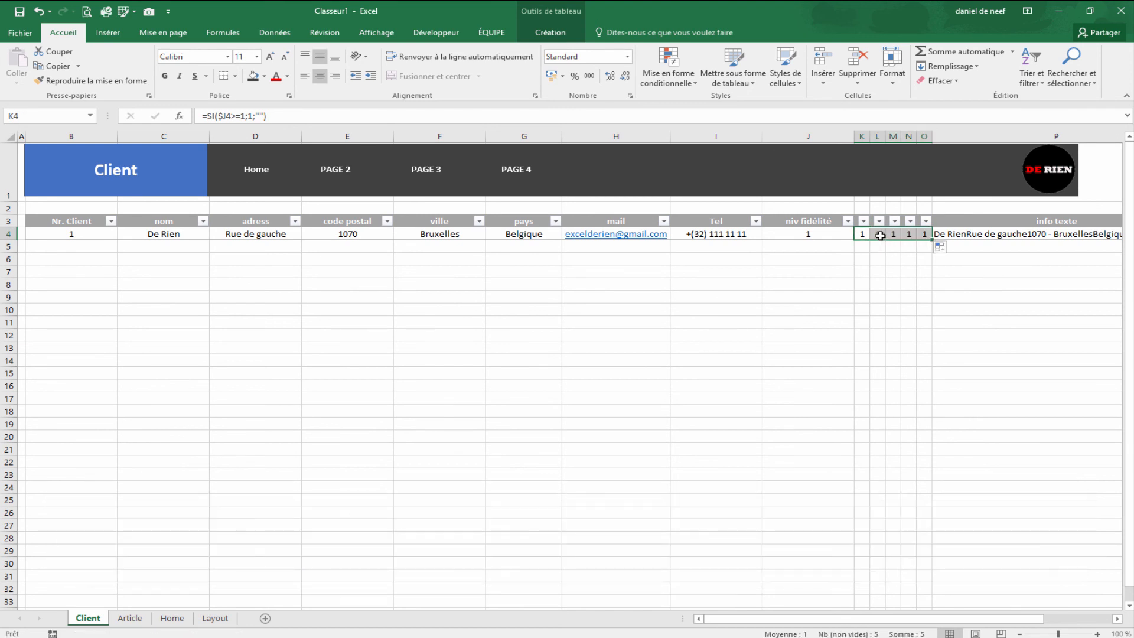
# Step: Set the thresholds in the L4 and M4 formulas to 2 and 3
pyautogui.click(880, 235)
pyautogui.click(245, 117)
pyautogui.press('BackSpace')
pyautogui.write('2')
pyautogui.press('Tab')
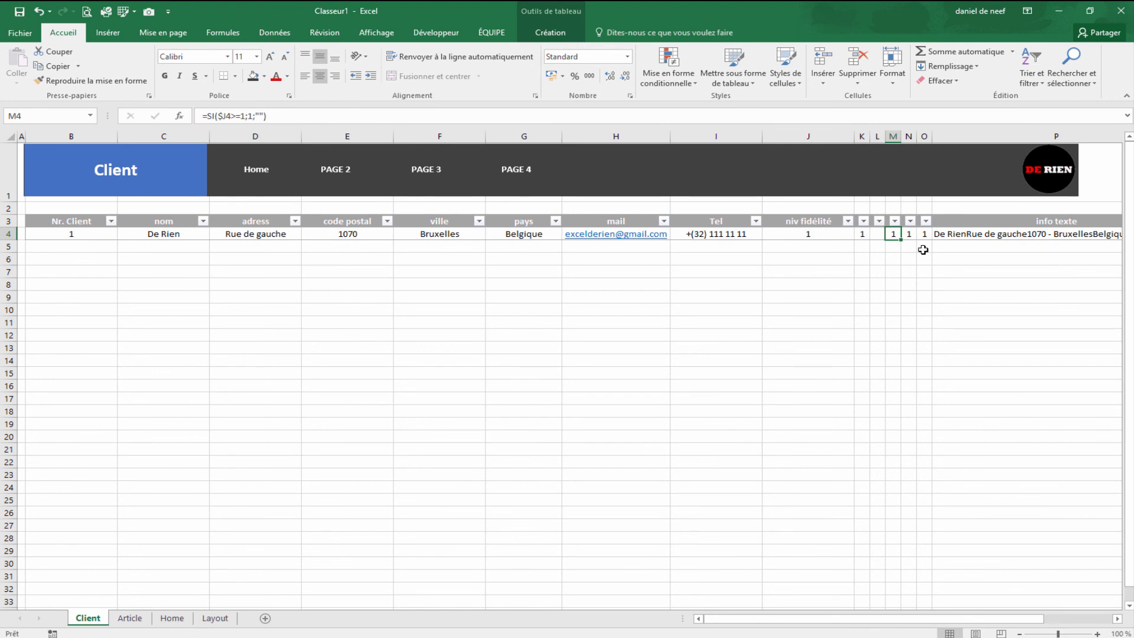
pyautogui.click(243, 116)
pyautogui.press('BackSpace')
pyautogui.write('3')
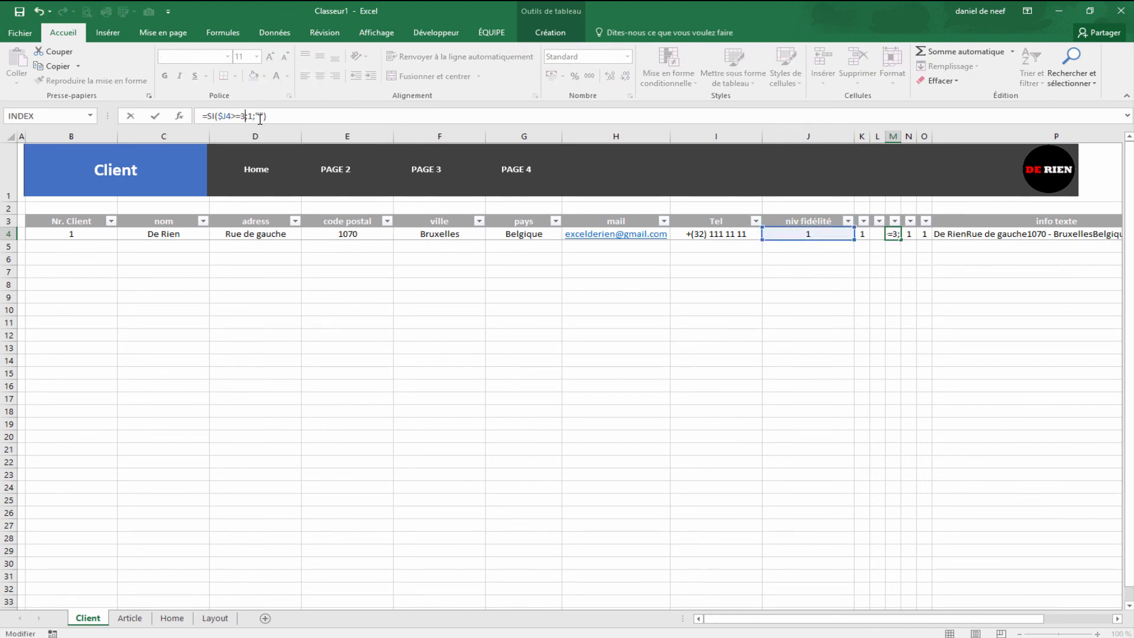
pyautogui.press('Tab')
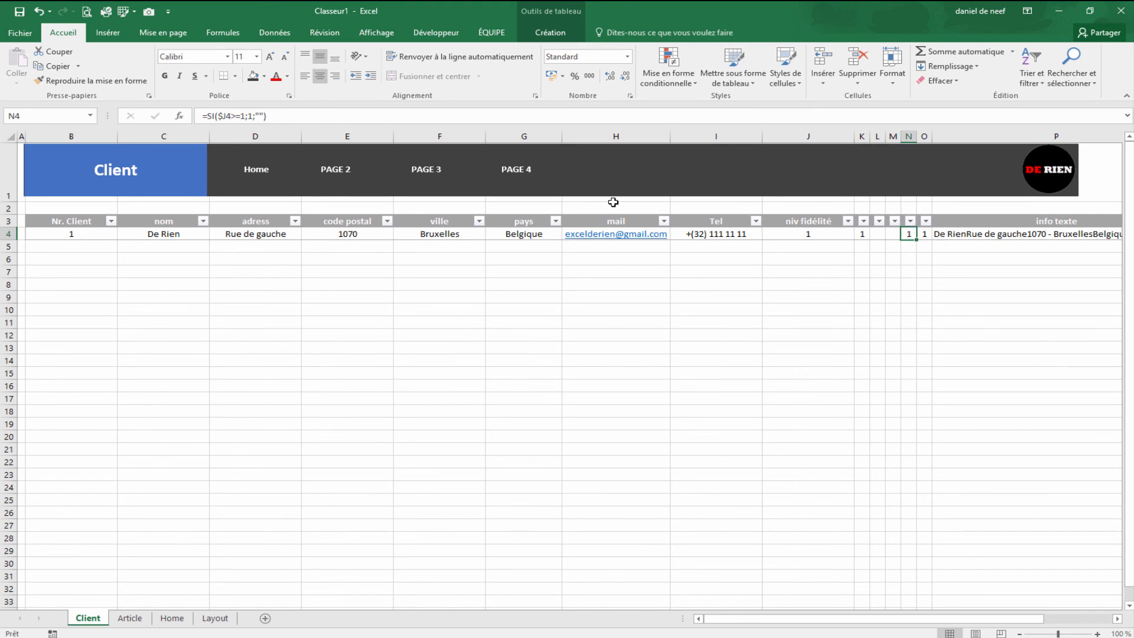
# Step: Set the thresholds in the N4 and O4 formulas to 4 and 5
pyautogui.click(243, 116)
pyautogui.press('BackSpace')
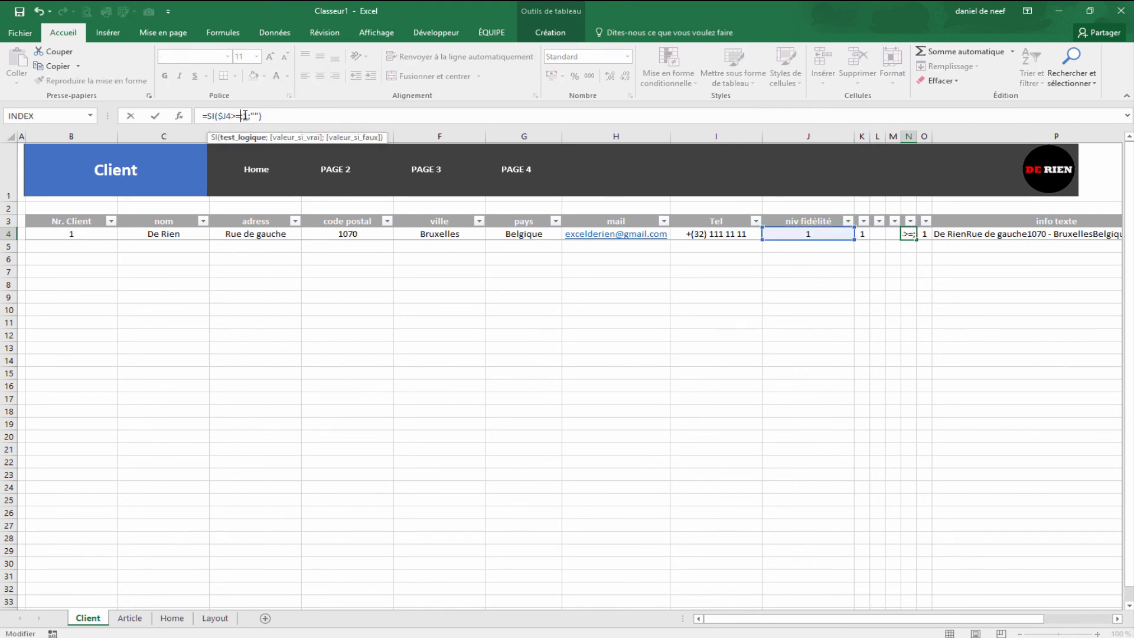
pyautogui.write('4')
pyautogui.press('Tab')
pyautogui.click(244, 116)
pyautogui.press('BackSpace')
pyautogui.write('5')
pyautogui.press('Return')
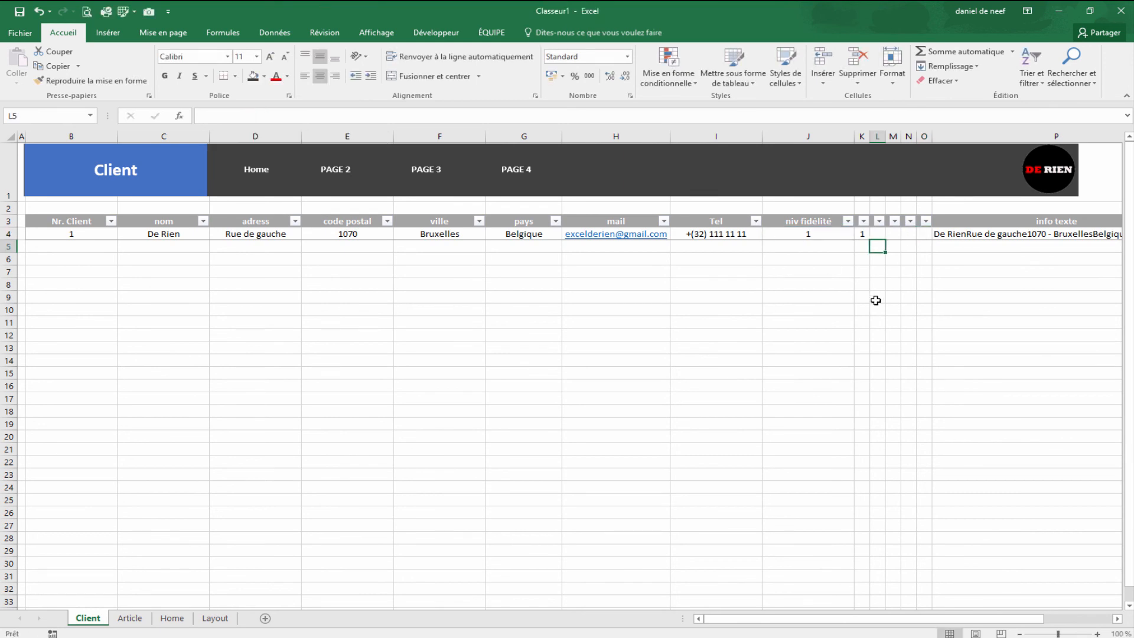
# Step: Raise the fidelity level in J4 to 2, then to 3
pyautogui.click(810, 234)
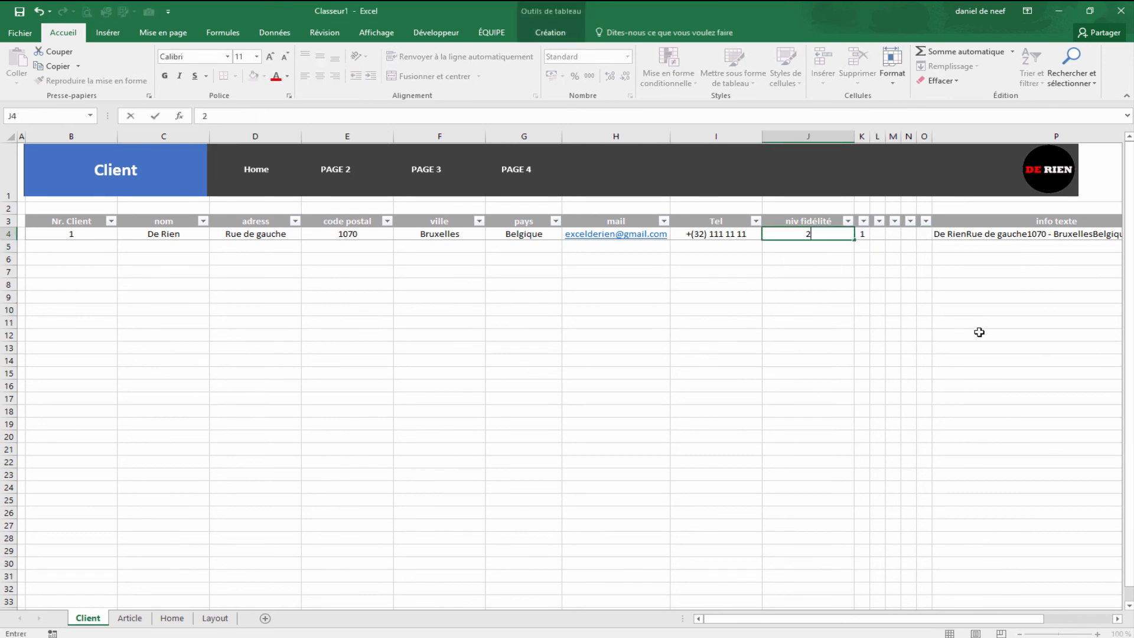
pyautogui.write('2')
pyautogui.press('Tab')
pyautogui.press('Down')
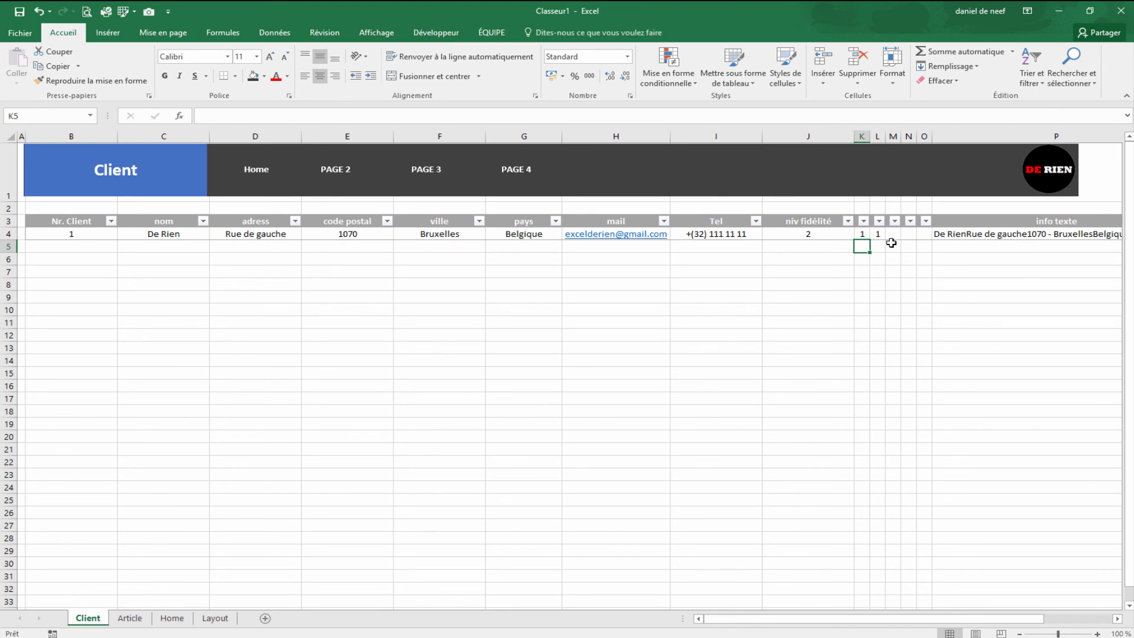
pyautogui.click(807, 236)
pyautogui.write('3')
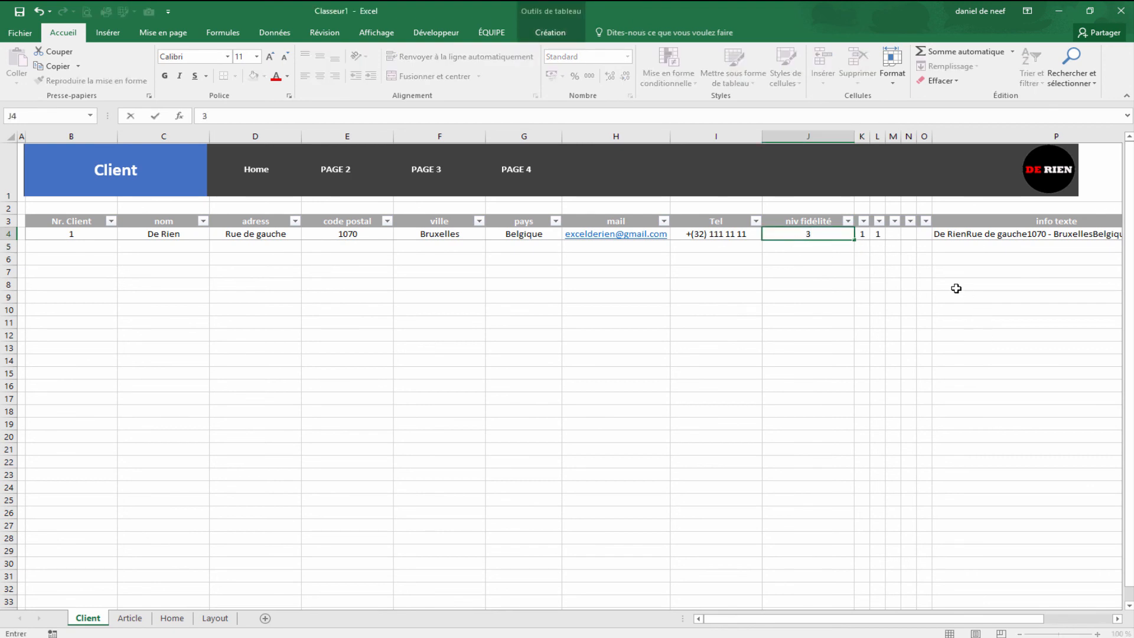
pyautogui.press('Return')
# Step: Raise J4 to 4 and then 5, and select the rating cells K4:O4
pyautogui.click(821, 234)
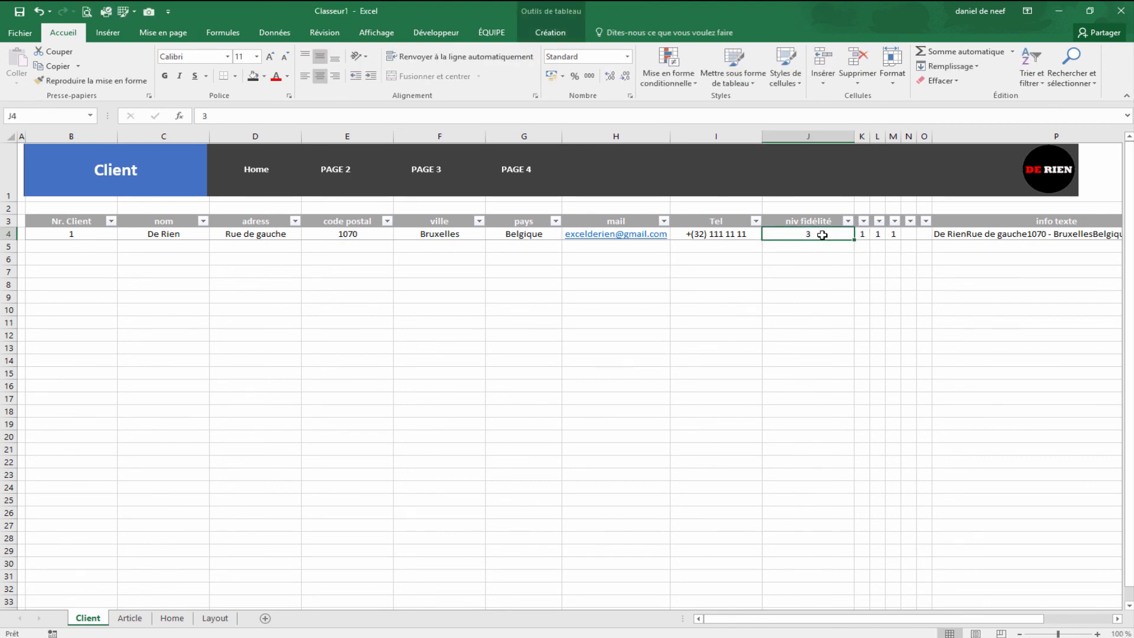
pyautogui.write('4')
pyautogui.press('Return')
pyautogui.click(808, 233)
pyautogui.write('5')
pyautogui.press('Return')
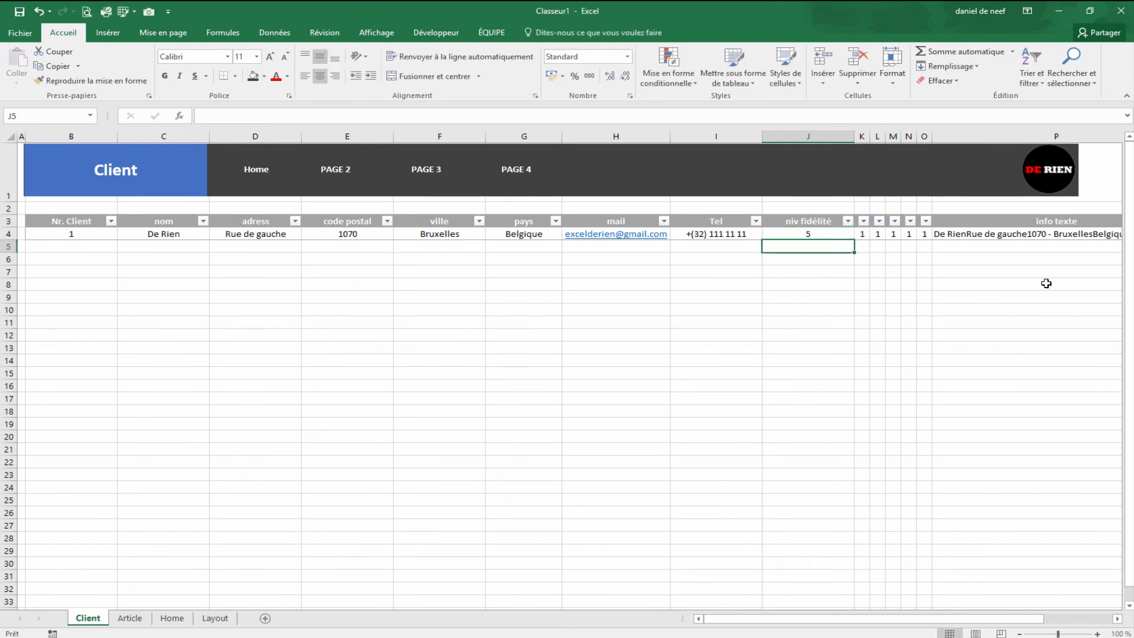
pyautogui.click(925, 271)
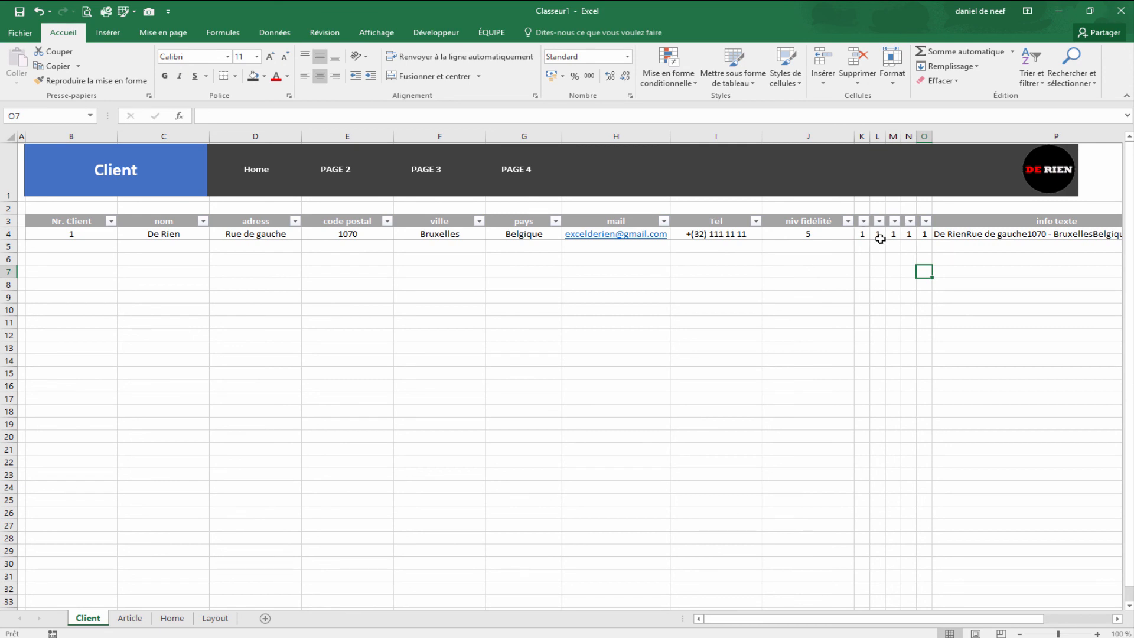
pyautogui.moveTo(860, 234); pyautogui.dragTo(926, 235)
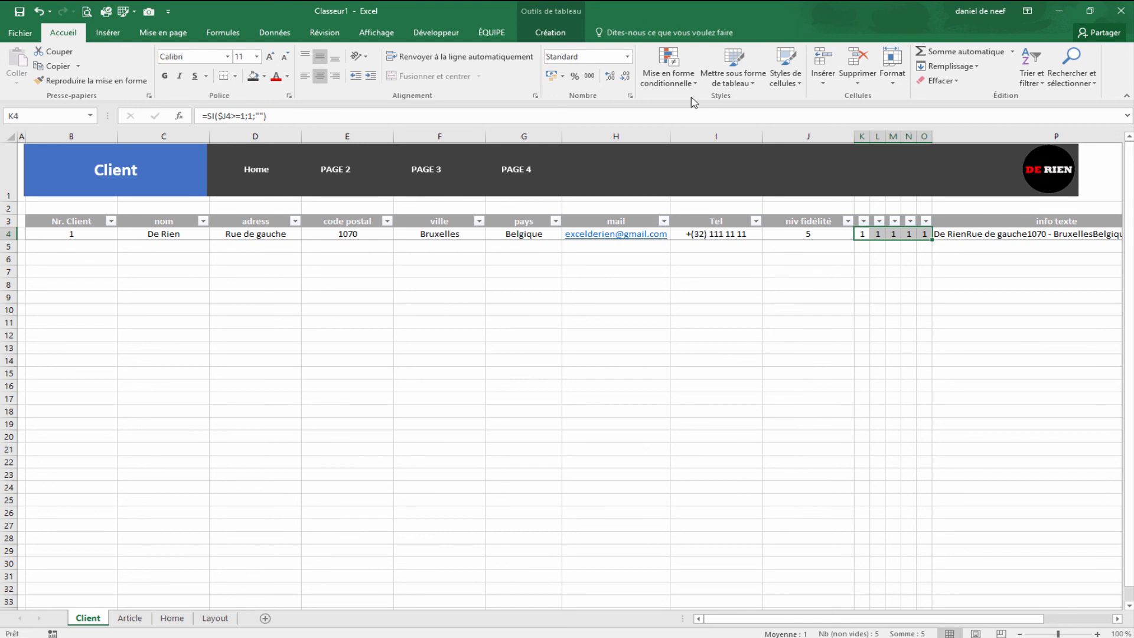
# Step: Apply the 3-stars icon set conditional formatting to K4:O4
pyautogui.click(679, 82)
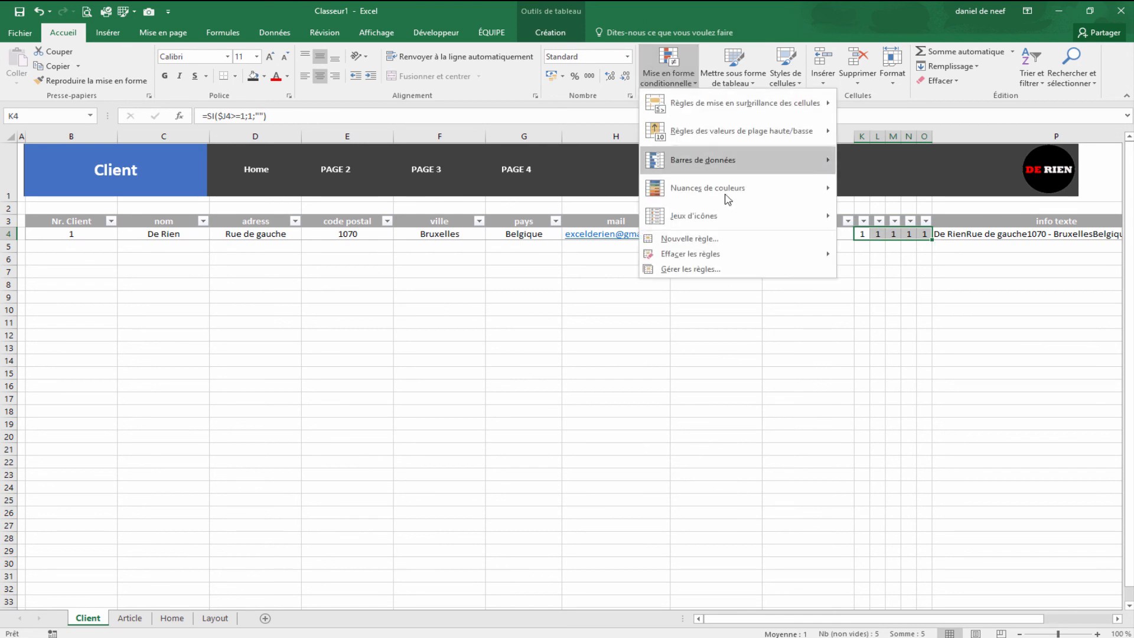
pyautogui.moveTo(732, 219)
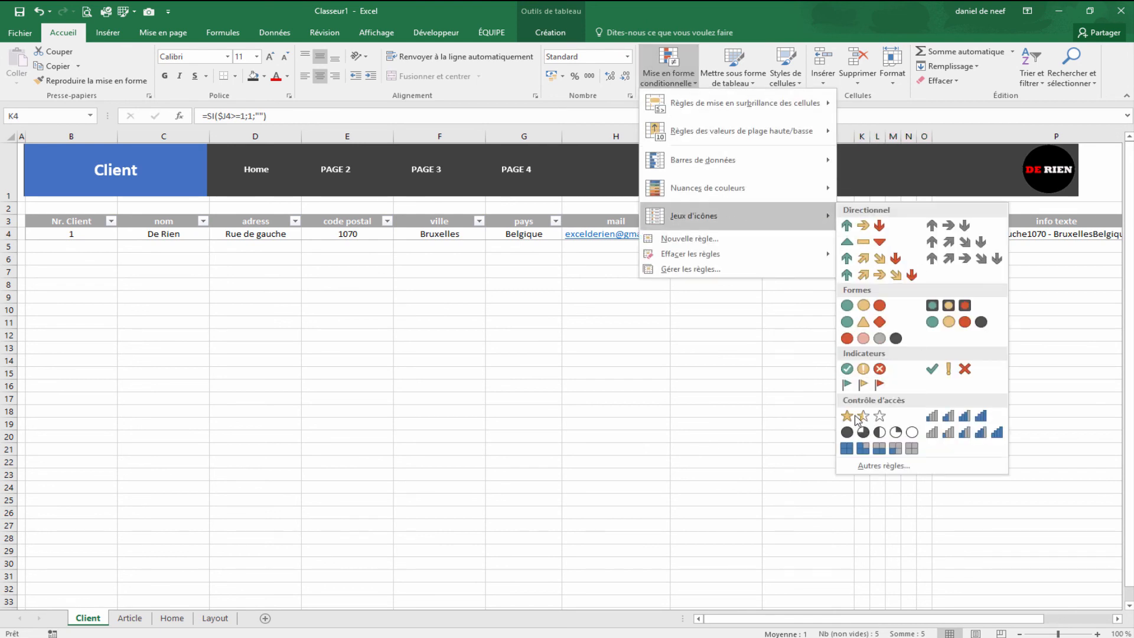
pyautogui.click(862, 417)
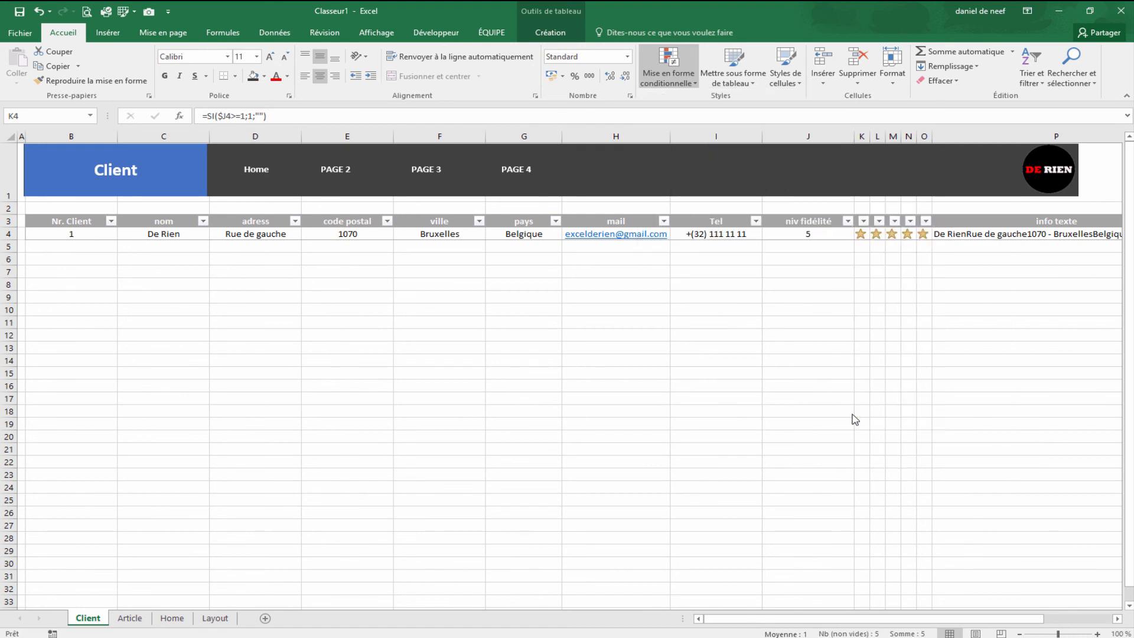
pyautogui.click(844, 335)
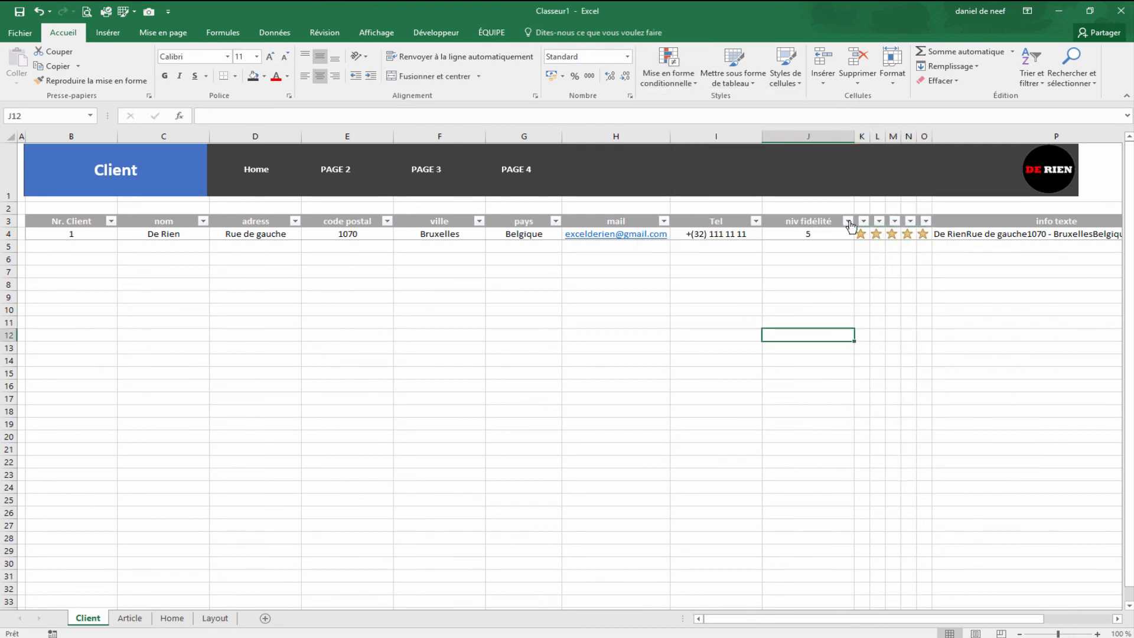
# Step: Test the stars by setting J4 to 1, 2 and then 3
pyautogui.click(831, 234)
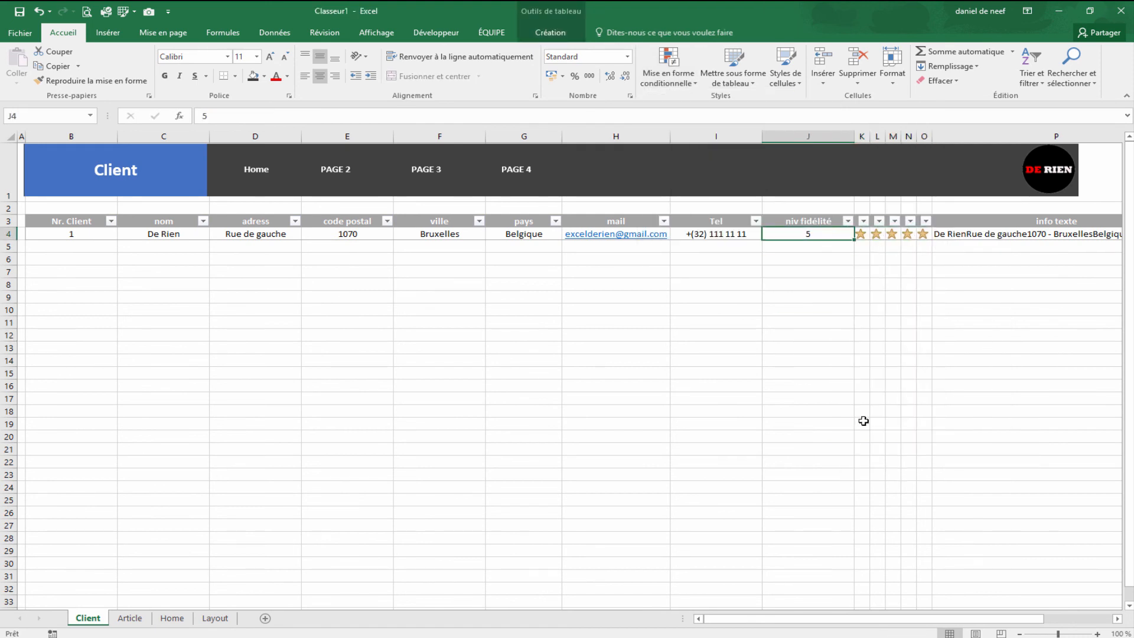
pyautogui.write('1')
pyautogui.press('Return')
pyautogui.press('Up')
pyautogui.write('2')
pyautogui.press('Return')
pyautogui.press('Up')
pyautogui.write('3')
pyautogui.press('Return')
# Step: Raise J4 through 4 to 5 to show all five stars, then leave with Alt+F11
pyautogui.press('Up')
pyautogui.press('Return')
pyautogui.press('Up')
pyautogui.write('5')
pyautogui.press('Return')
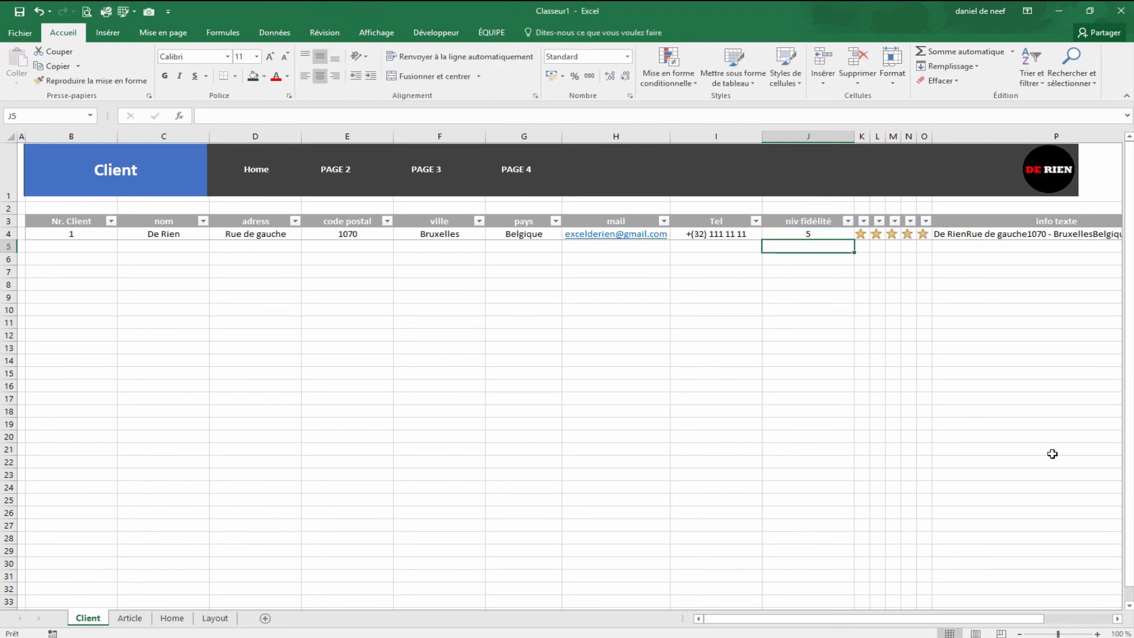
pyautogui.click(924, 347)
pyautogui.click(943, 247)
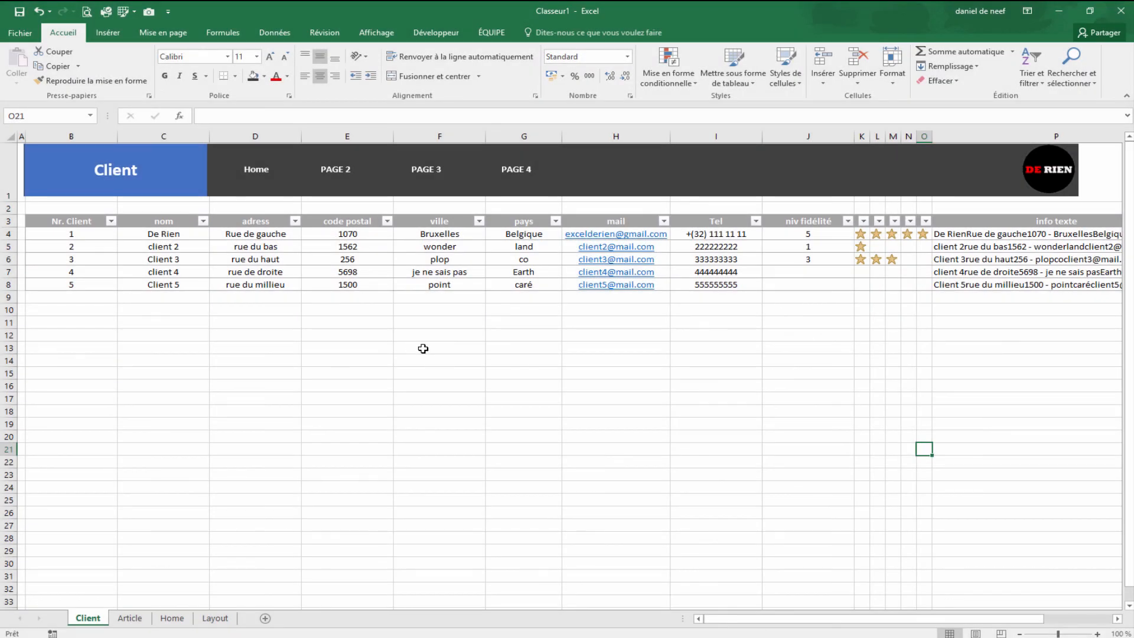
pyautogui.hotkey('alt', 'F11')
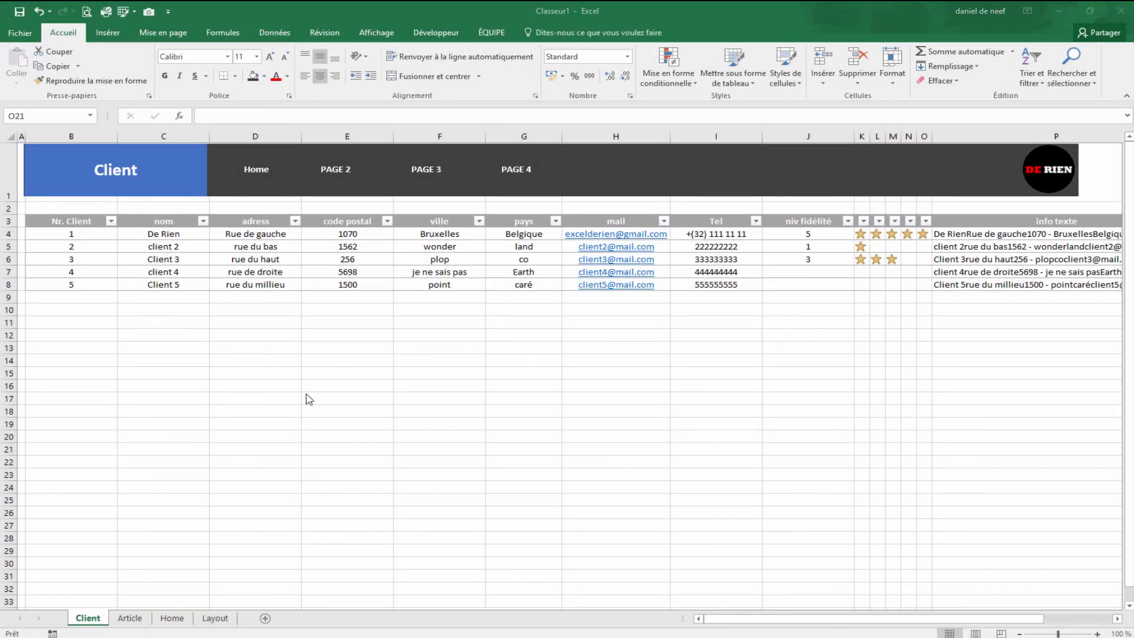